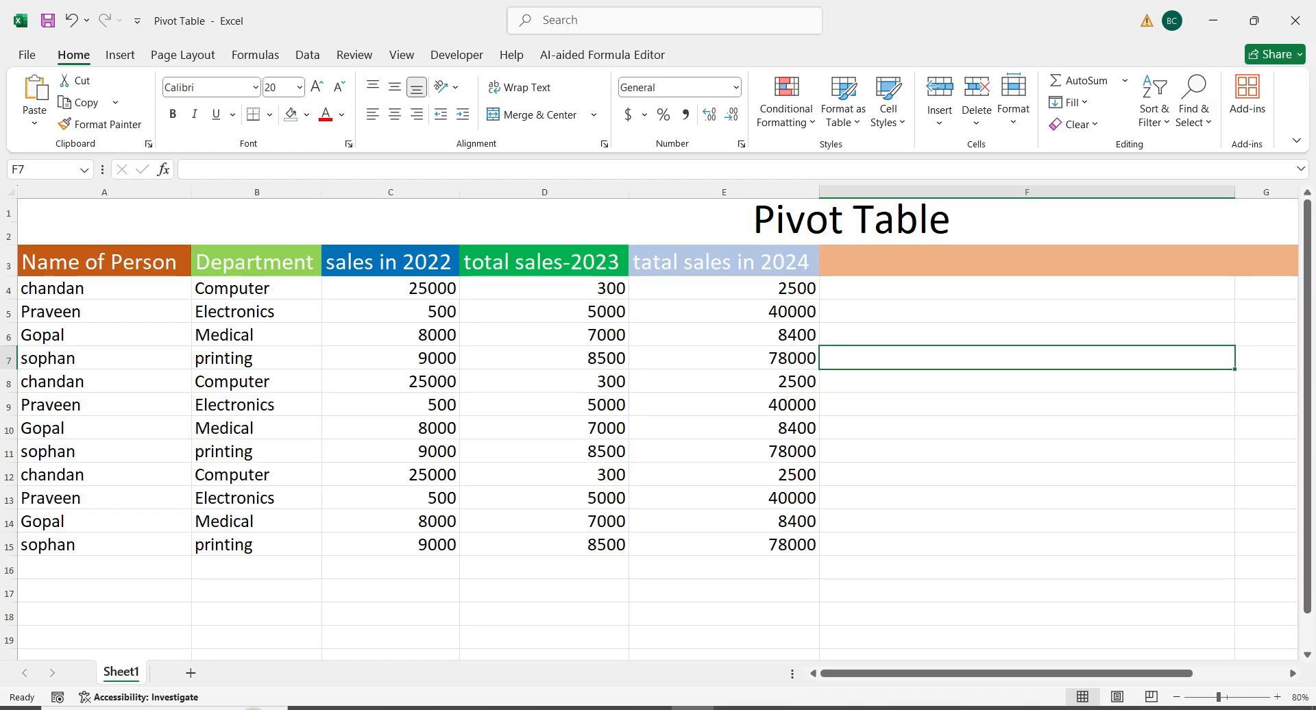
Insert a PivotTable on a new worksheet from the range Sheet1!$A$3:$E$15
left_click(120, 55)
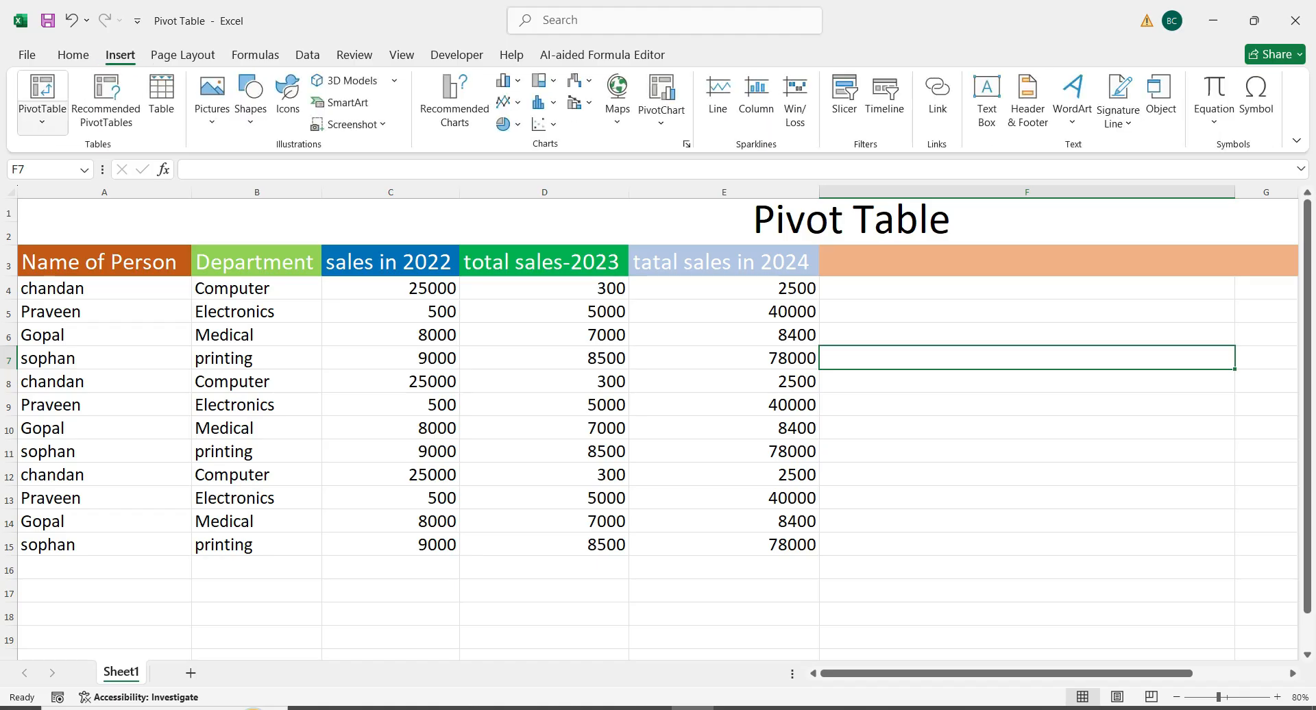
left_click(42, 90)
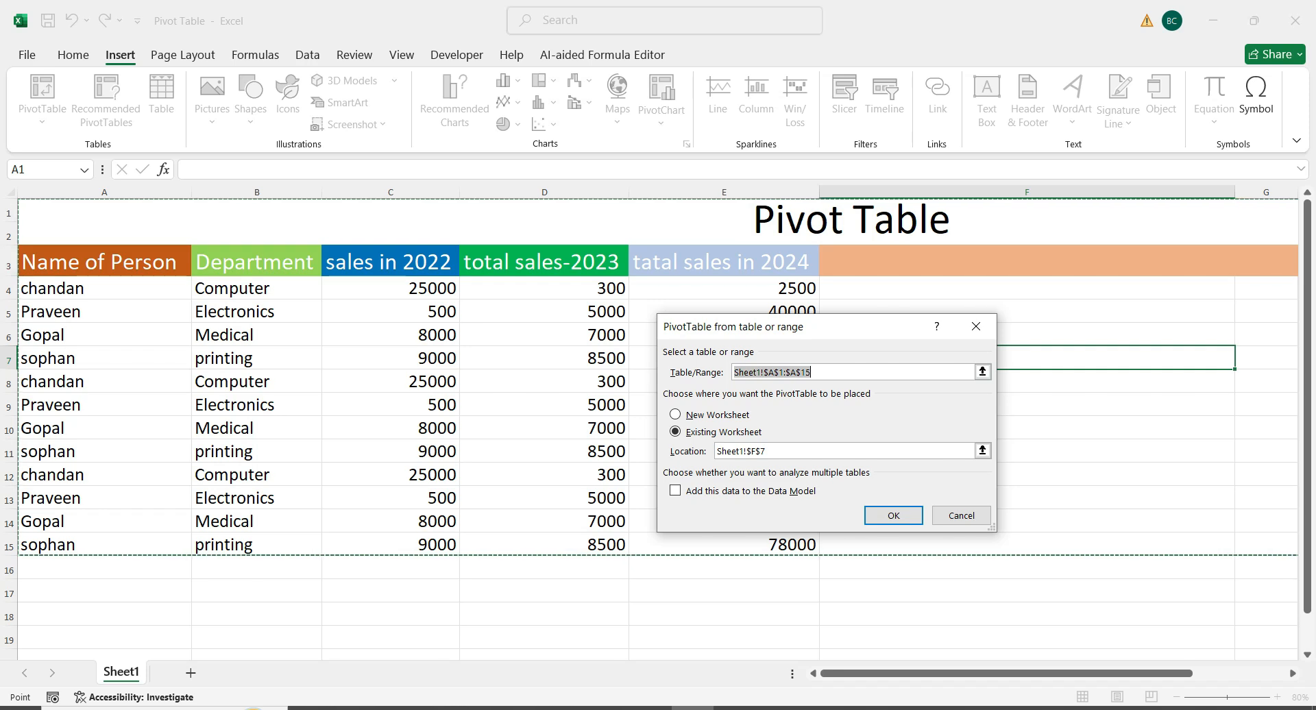
left_click_drag(103, 262, 814, 549)
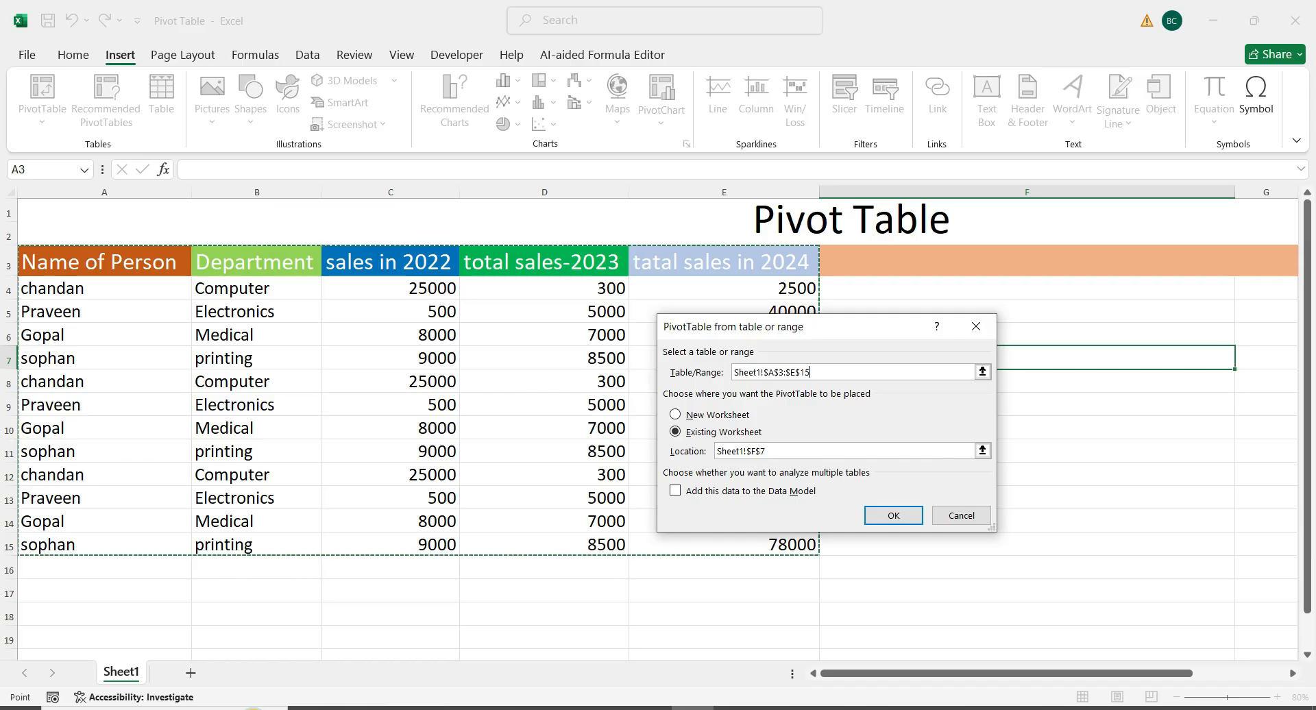
left_click_drag(817, 337, 603, 328)
left_click(462, 406)
left_click(678, 507)
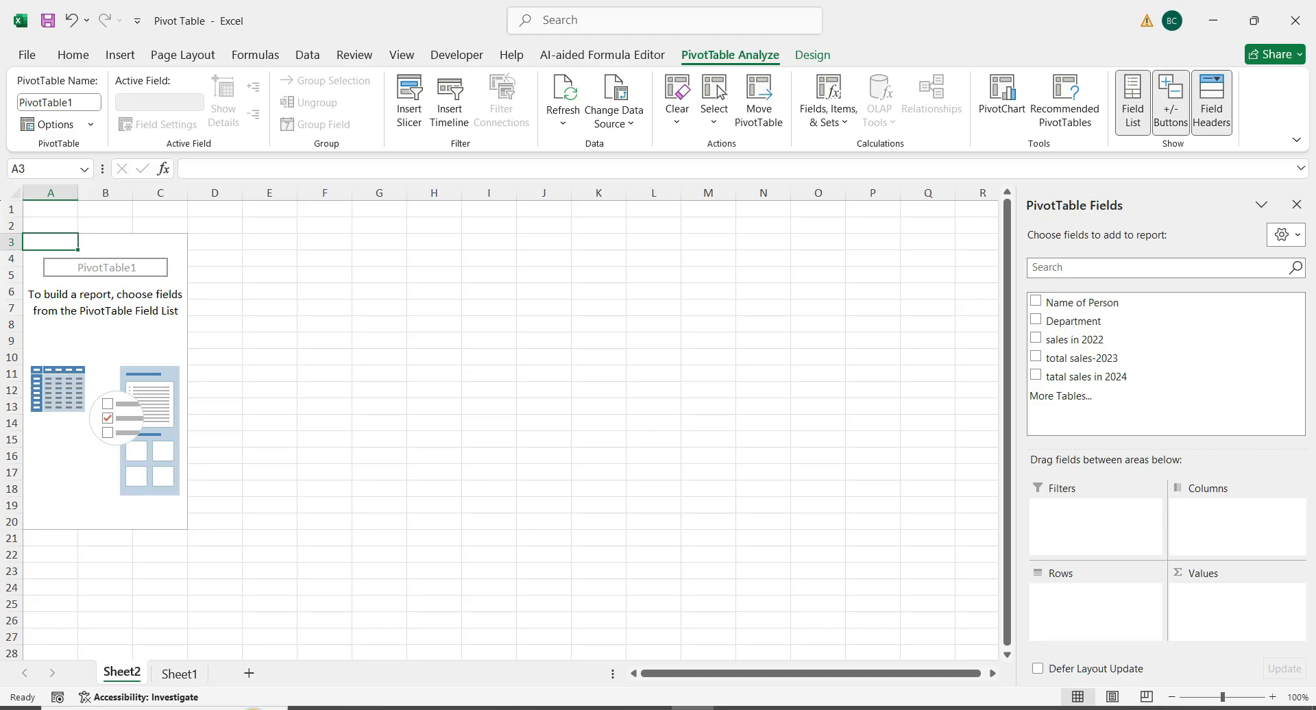
left_click(179, 674)
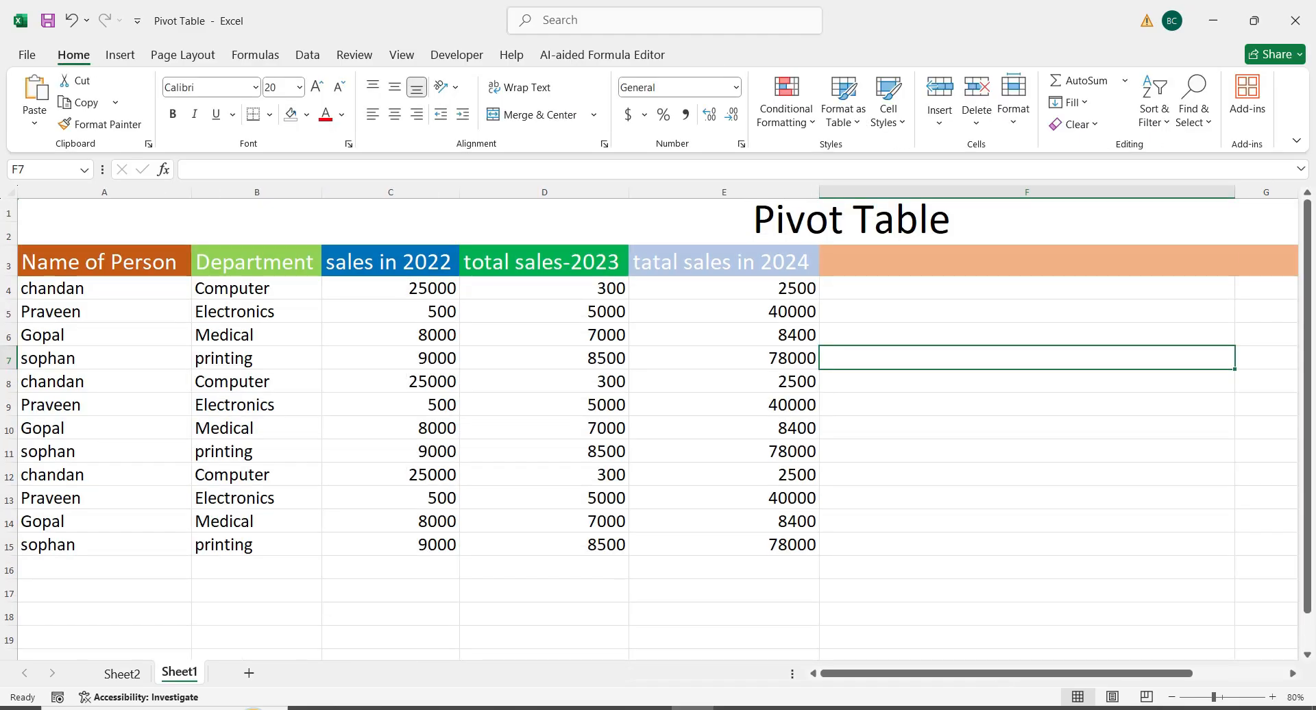
left_click(122, 674)
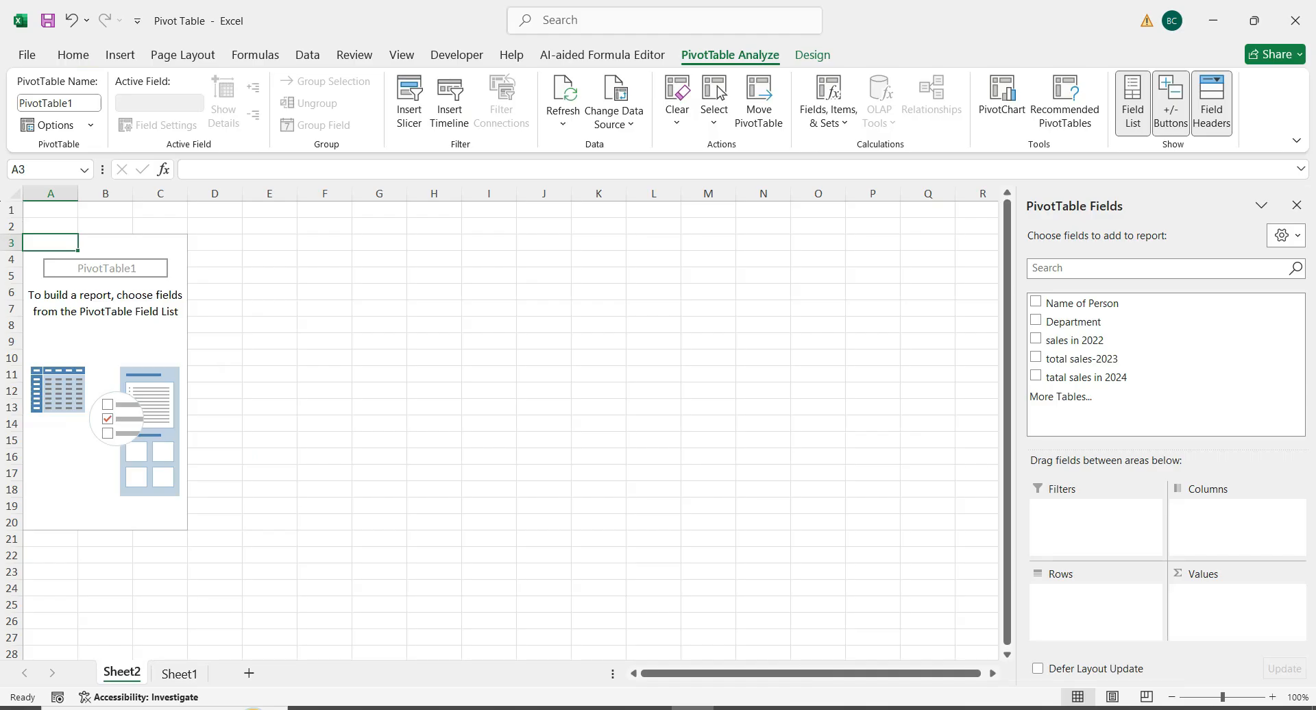
left_click(105, 325)
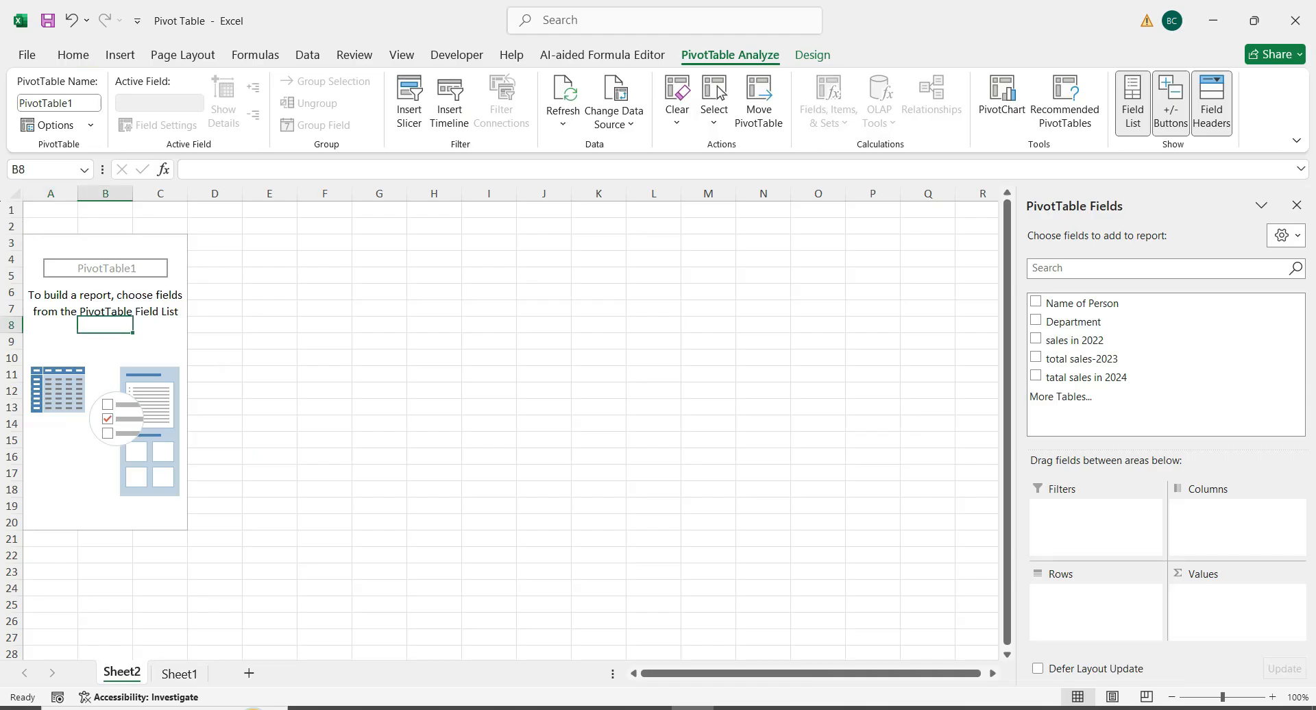
left_click(105, 357)
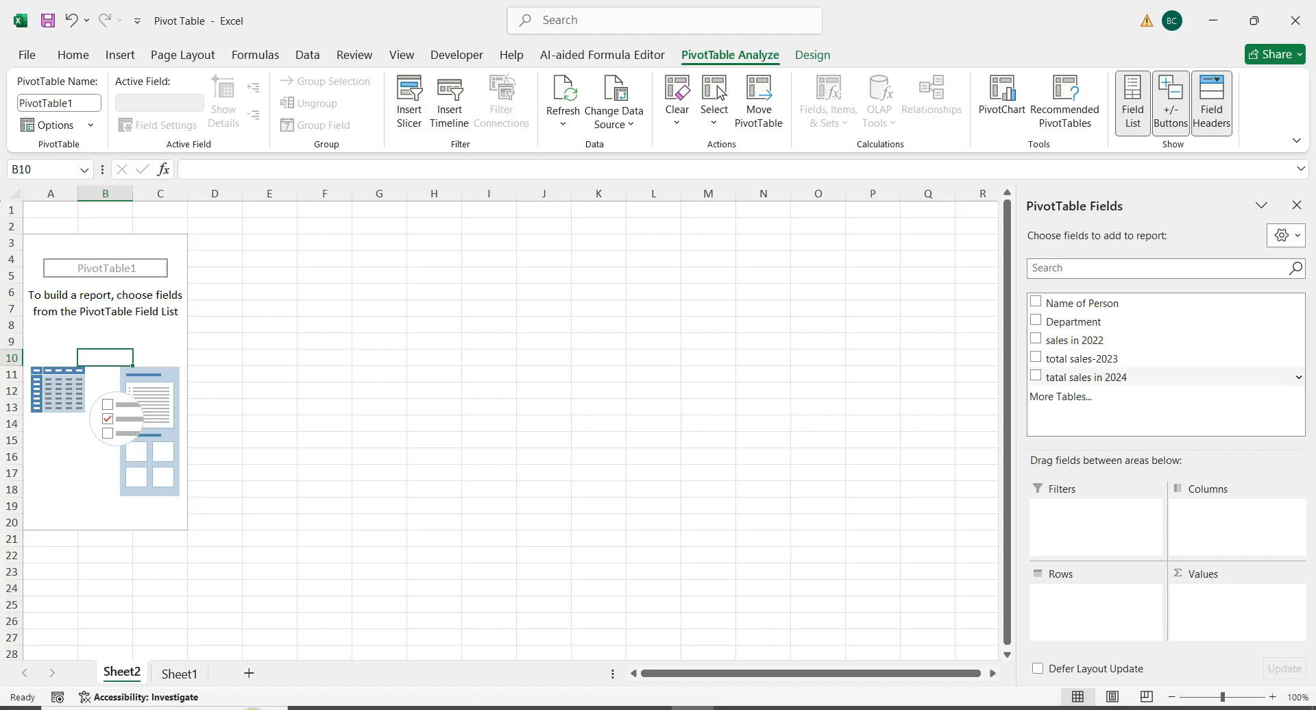
left_click(269, 375)
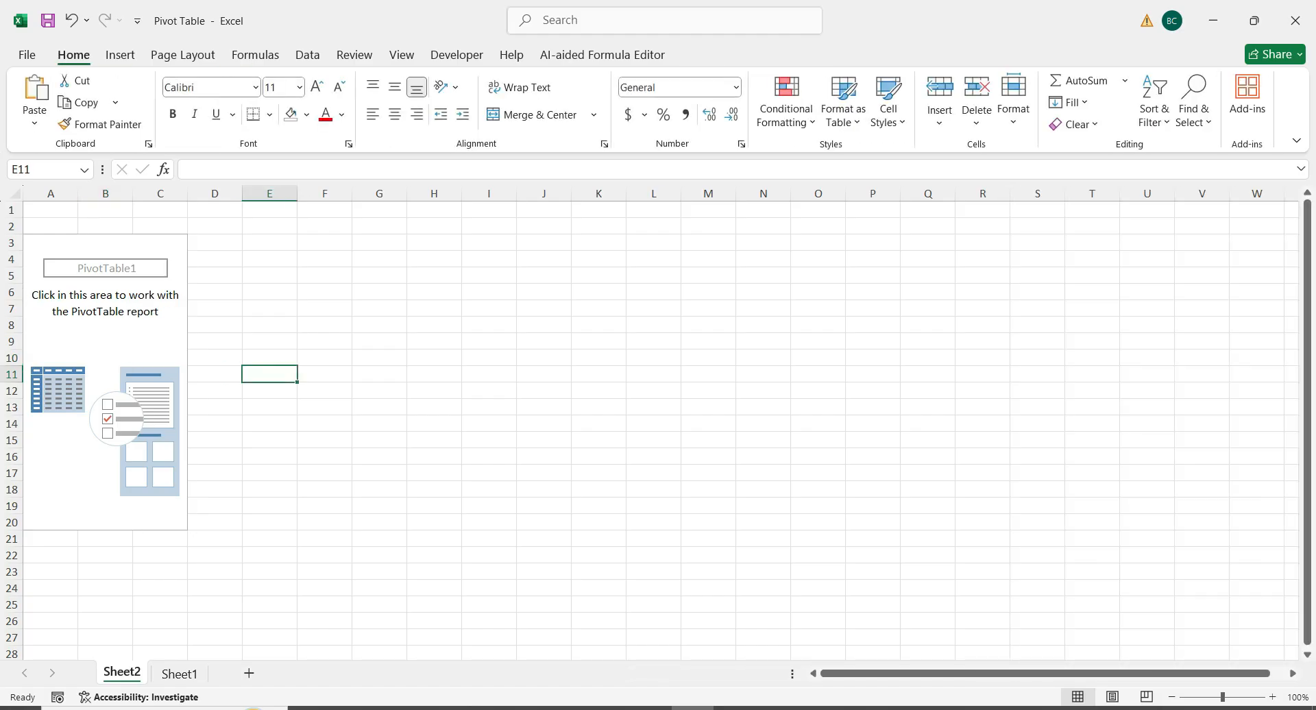
Build the pivot table with Department as rows and the sum of sales in 2022 as values
left_click(105, 342)
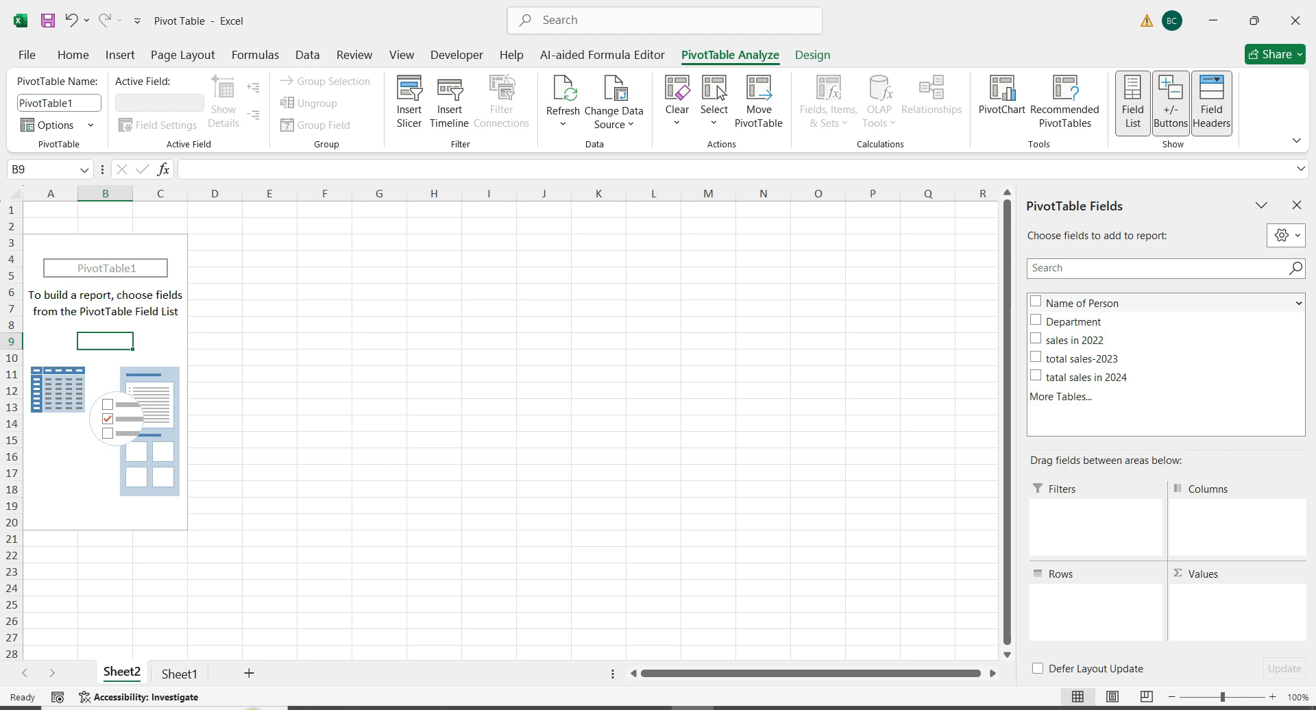
left_click(1035, 320)
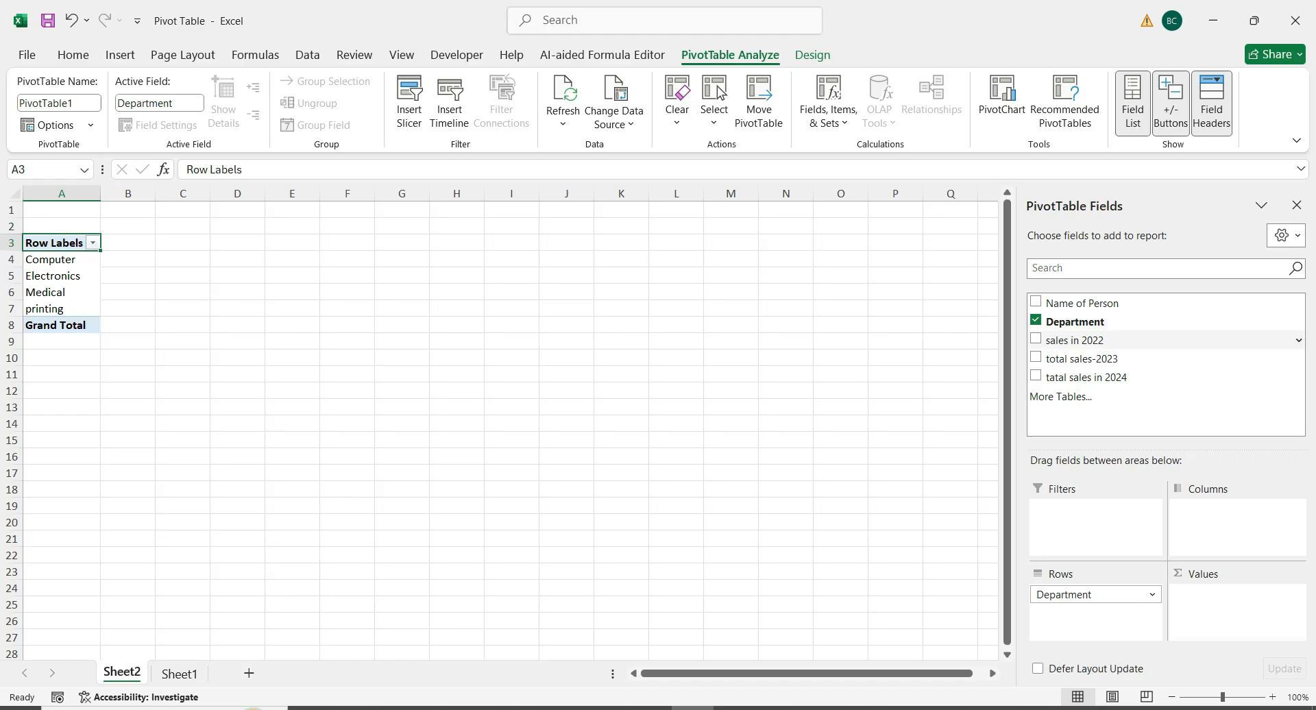
left_click_drag(1075, 341, 1235, 606)
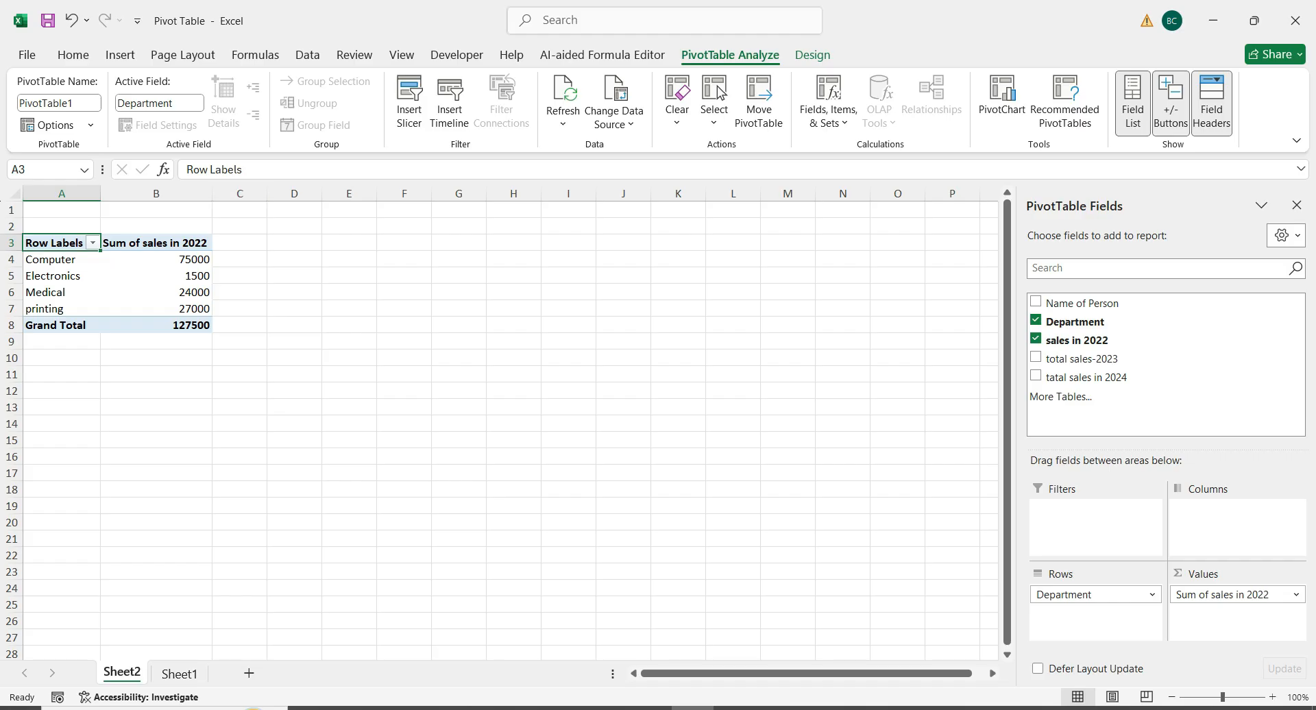
scroll(500, 422, "up", 6, "ctrl")
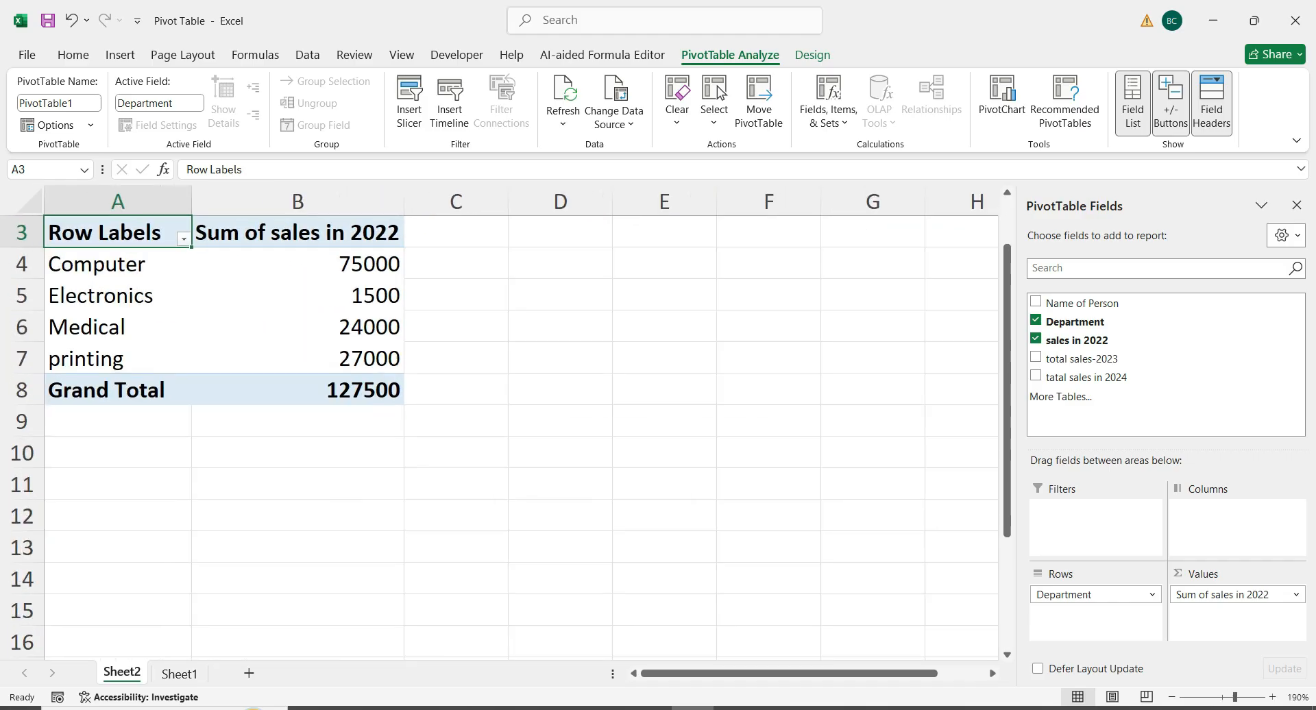
scroll(501, 422, "up", 1)
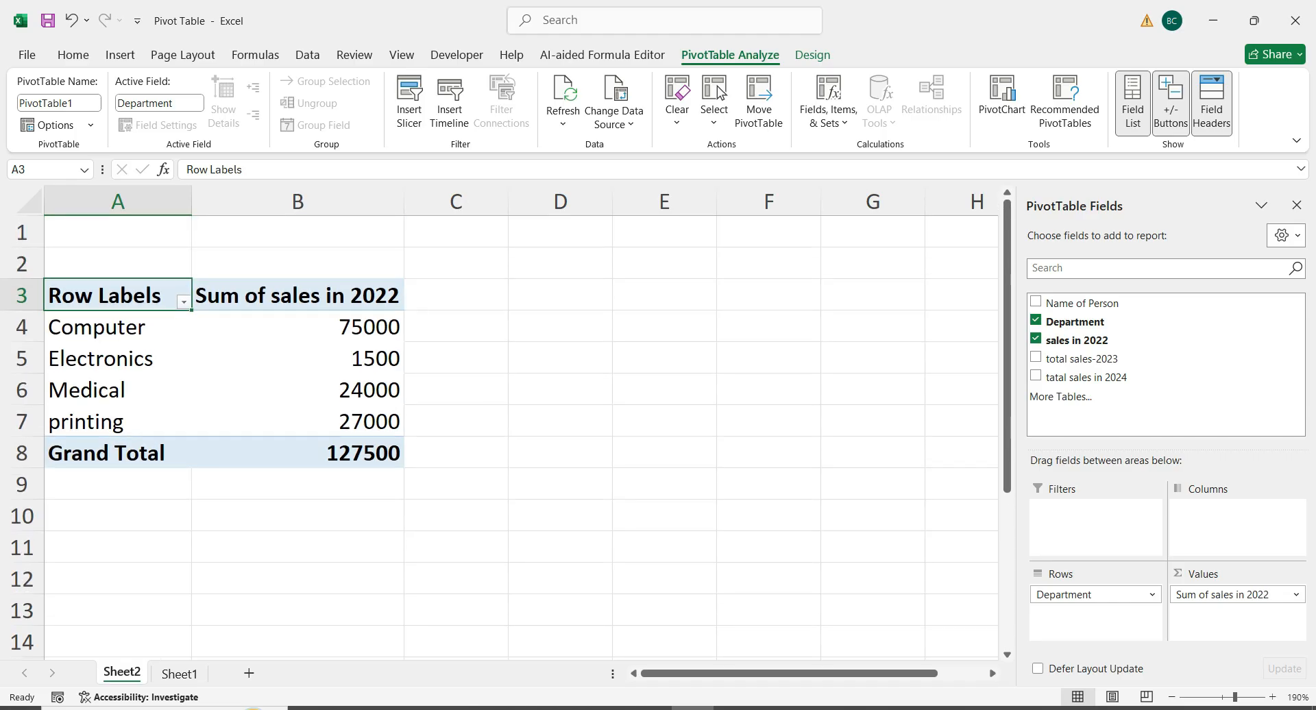
Add the total sales-2023 field to the pivot table's values
scroll(501, 422, "down", 2)
scroll(500, 422, "up", 2)
left_click(1036, 358)
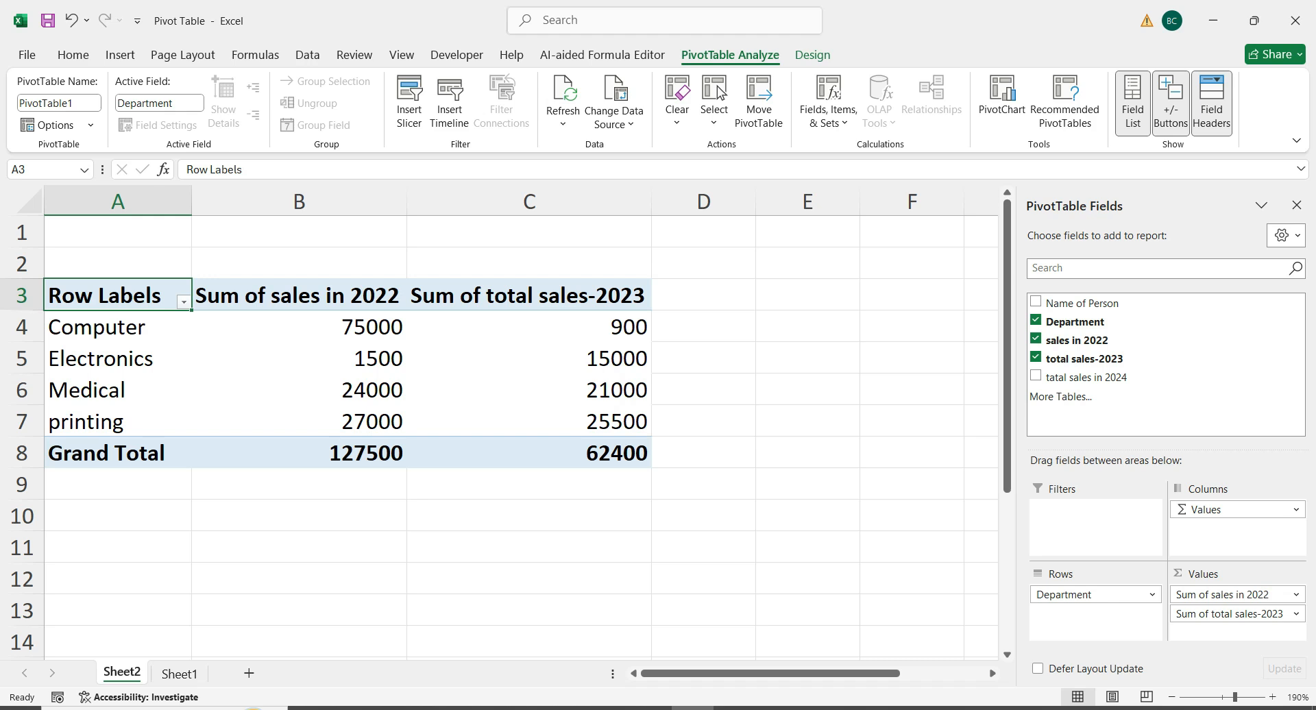
Filter the pivot table's row labels to the Computer department only
left_click(184, 302)
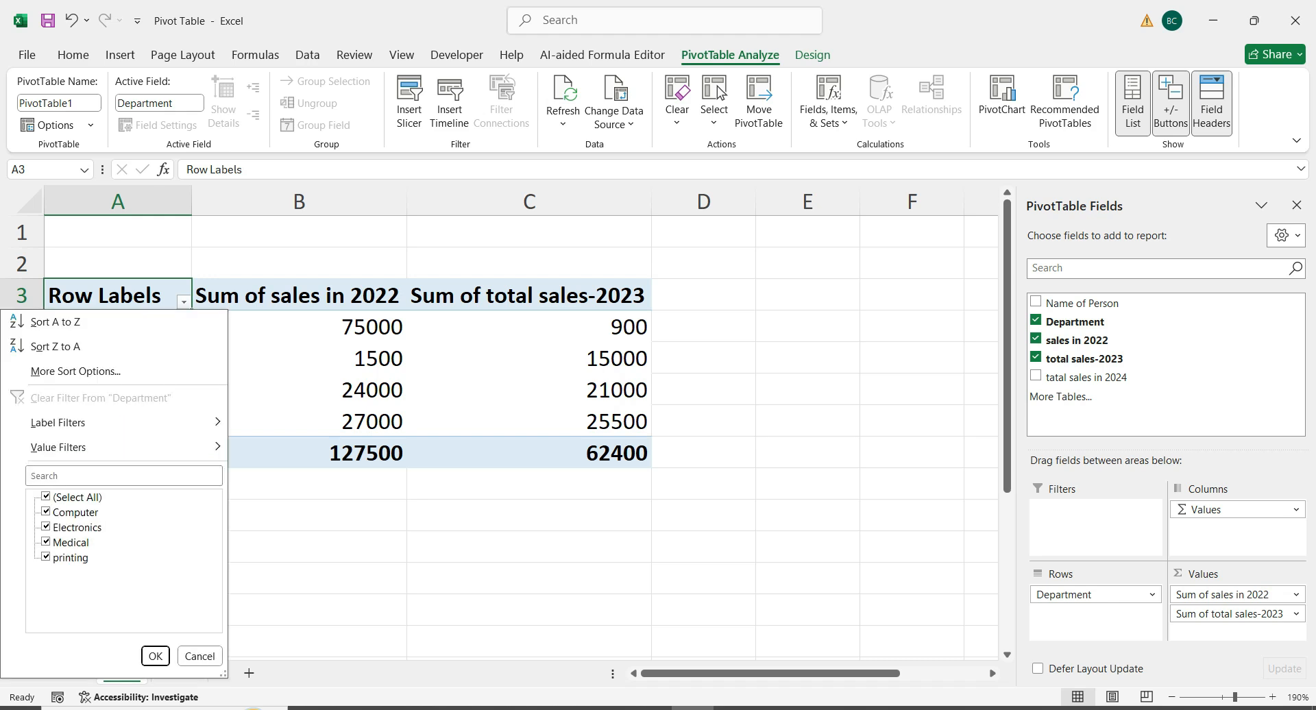
left_click(46, 497)
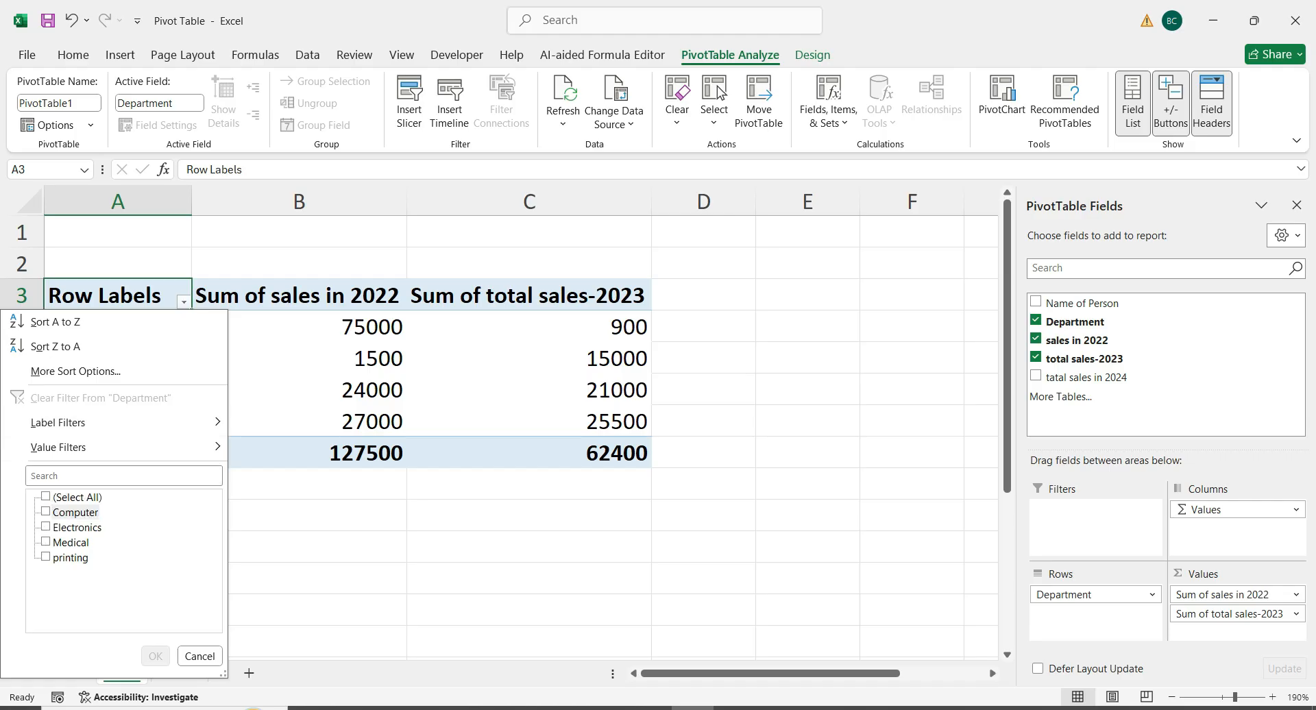
left_click(46, 512)
key("Return")
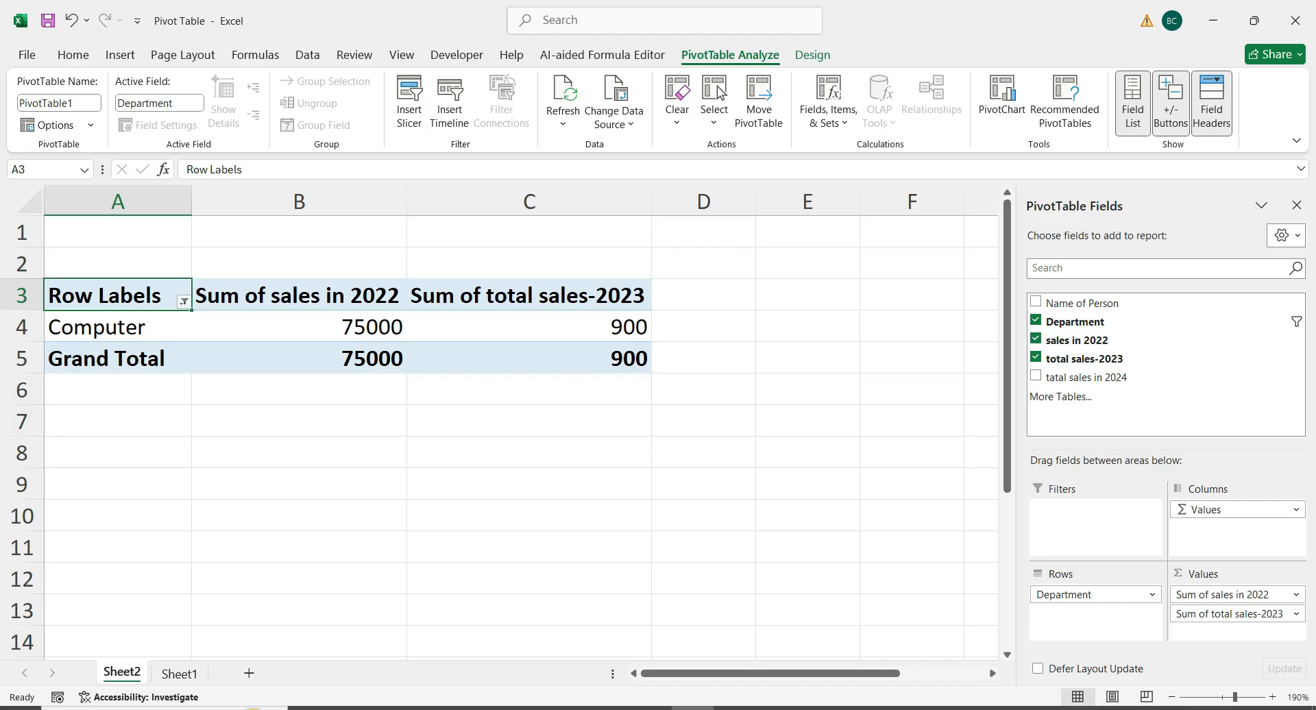
Select all departments again in the row label filter
left_click(184, 302)
left_click(46, 497)
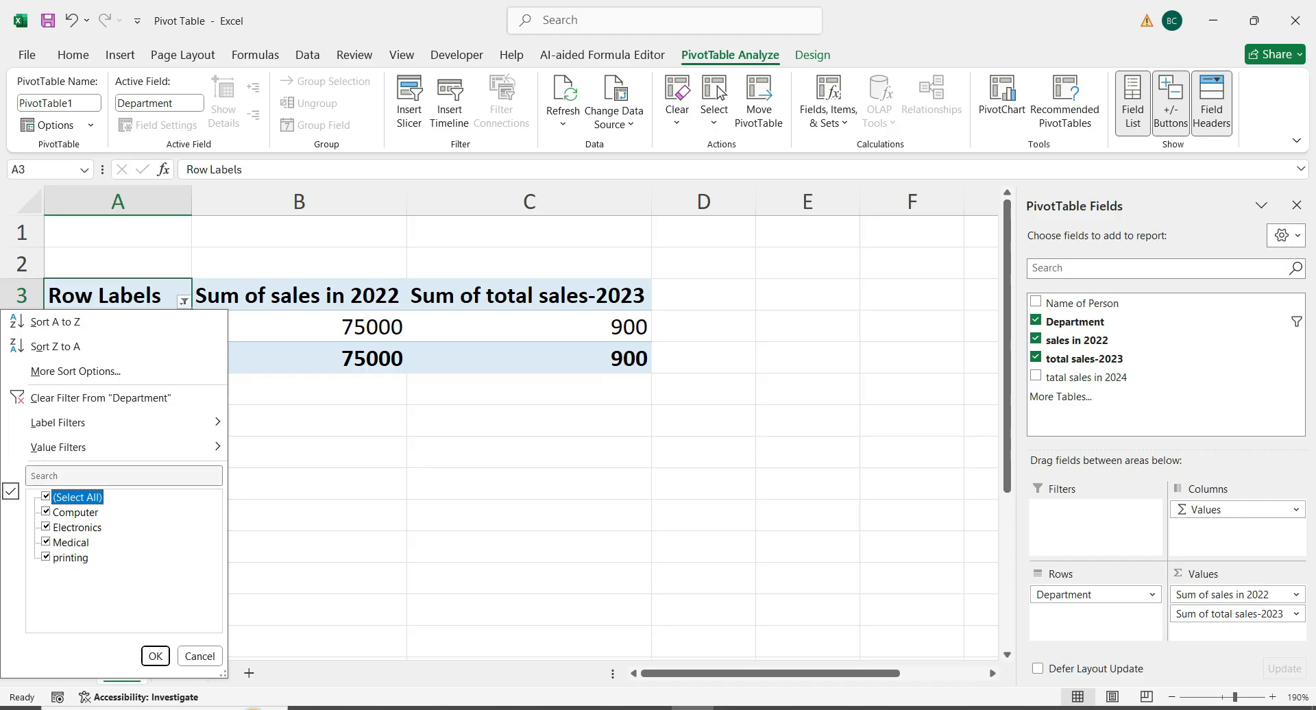
left_click(156, 656)
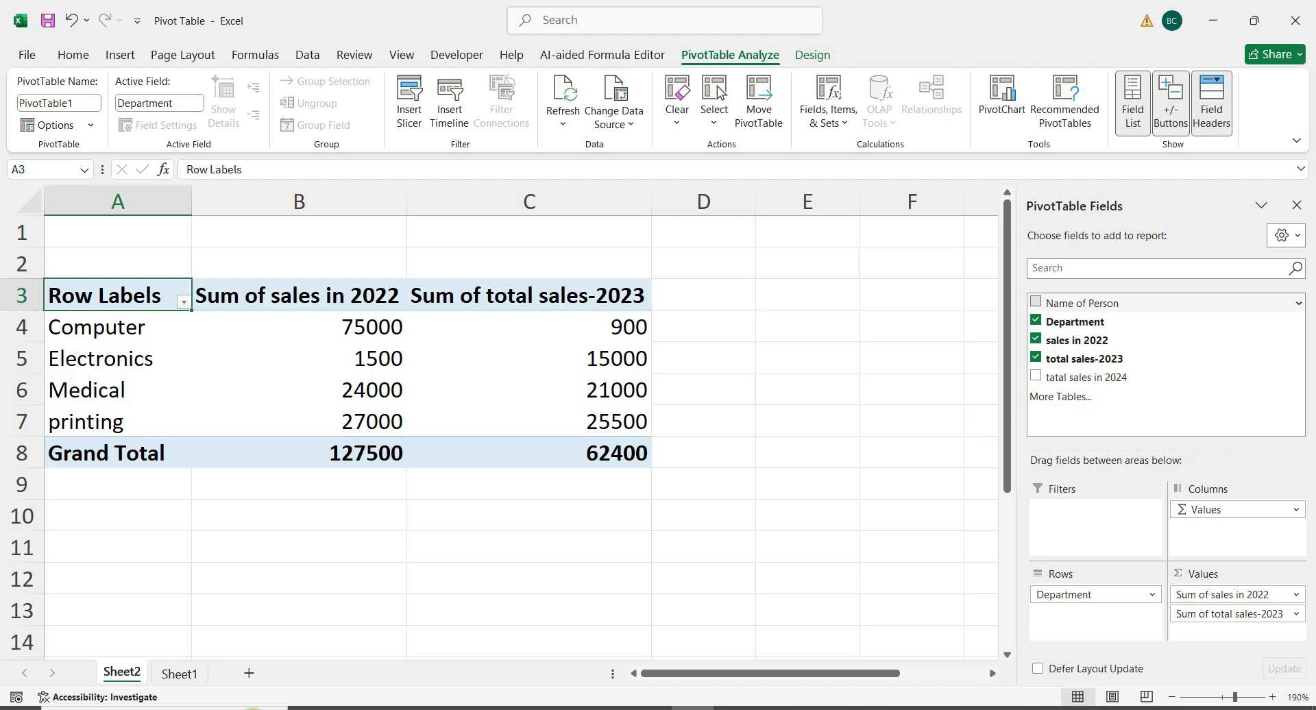
left_click(1036, 303)
left_click(1036, 302)
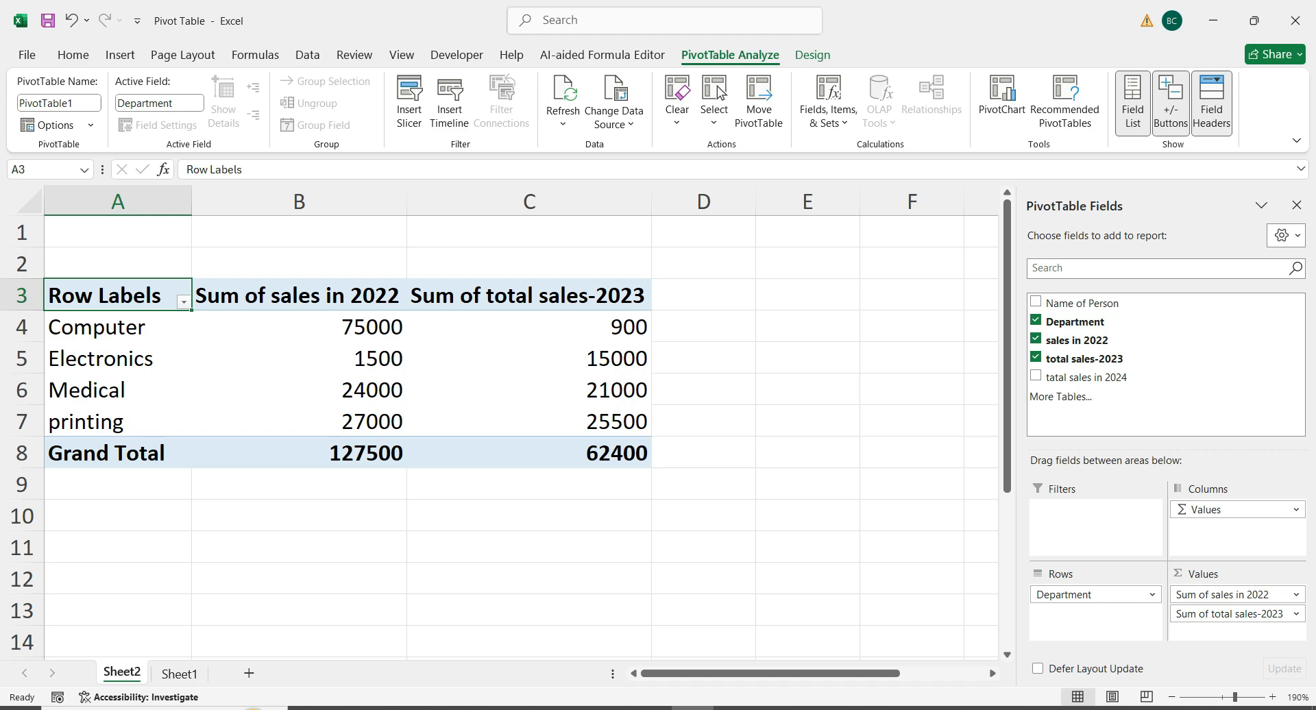
left_click(299, 452)
left_click(529, 453)
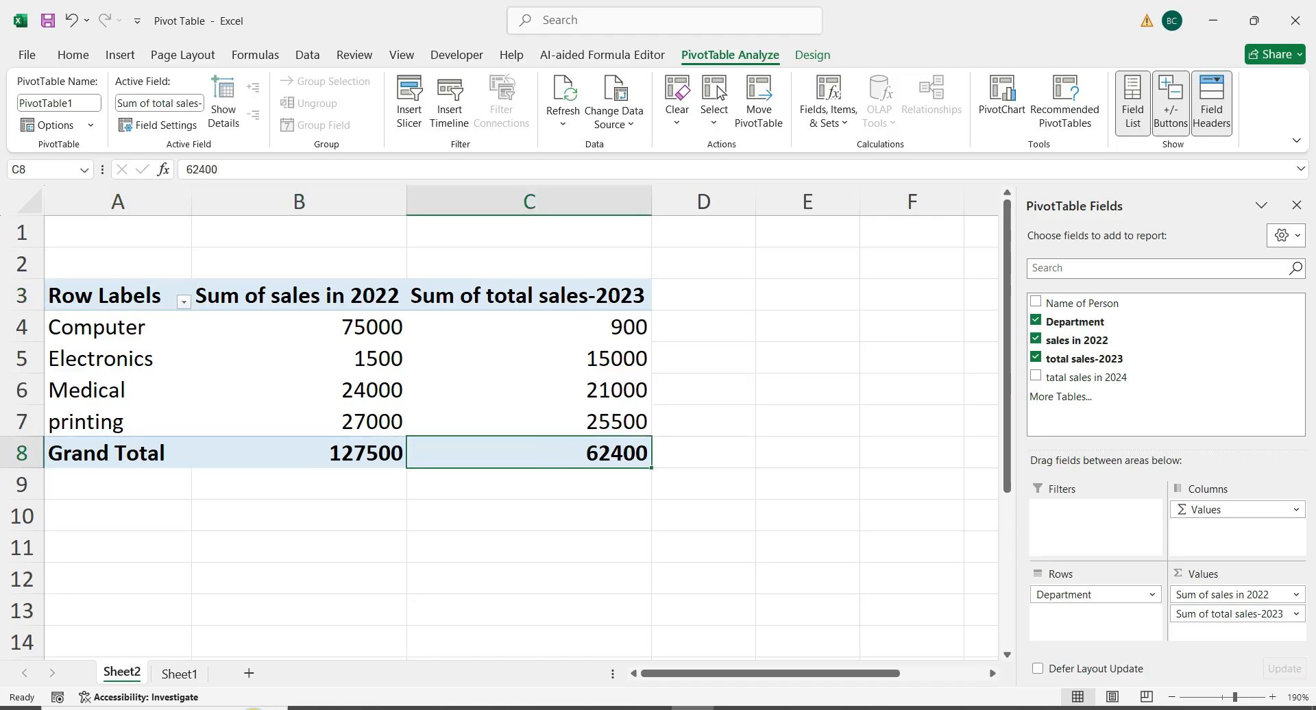
left_click(299, 452)
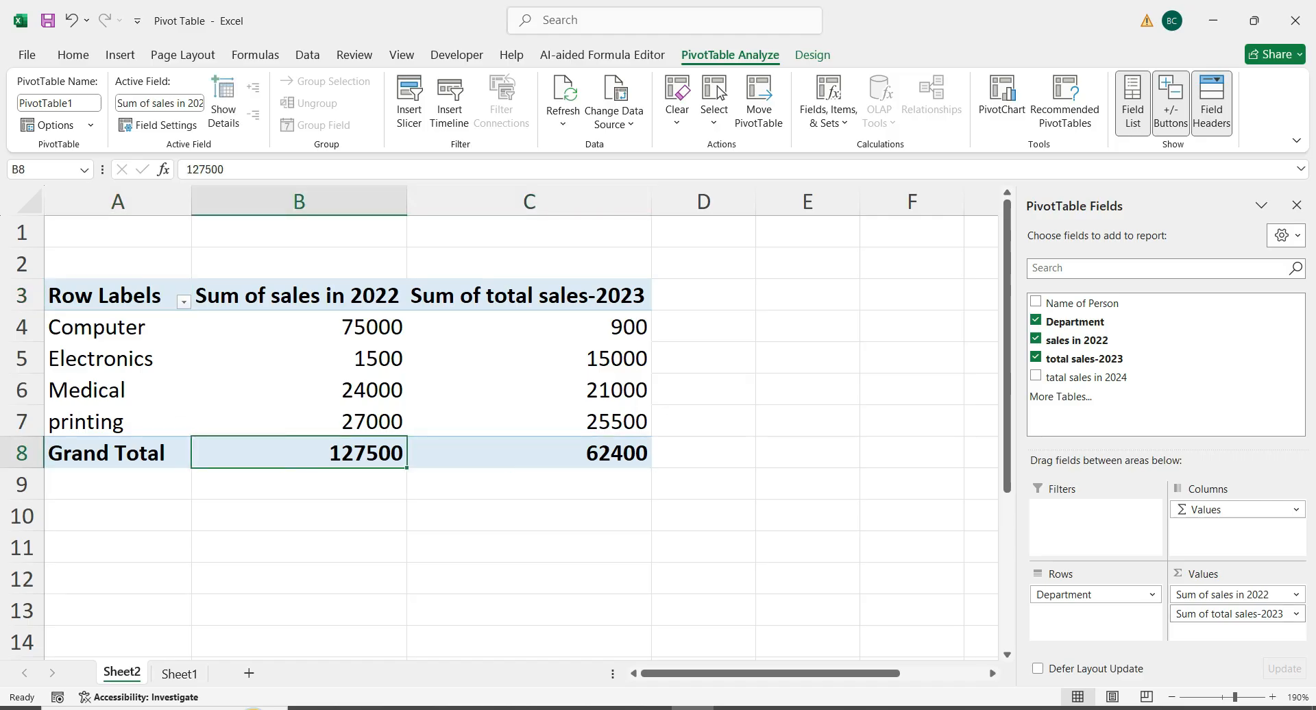
Remove total sales-2023 from the pivot table and summarize the sales in 2022 values by Max
left_click(1036, 357)
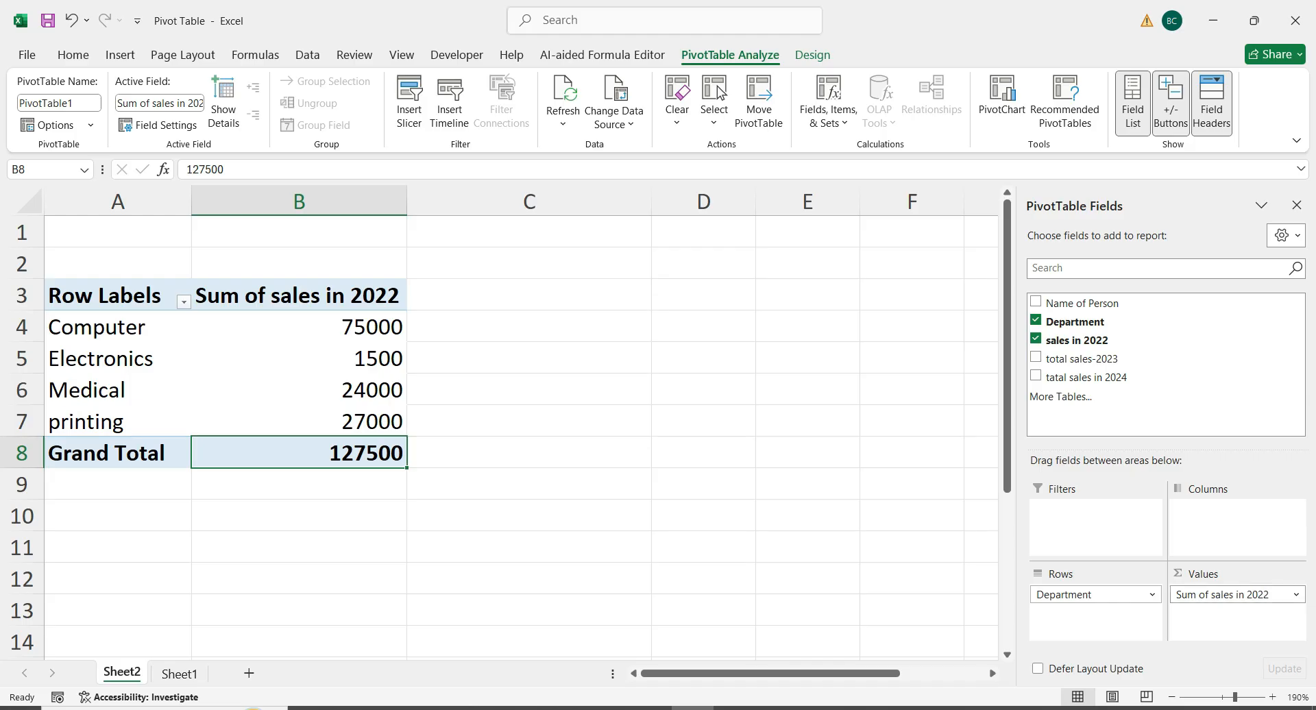
left_click(1234, 594)
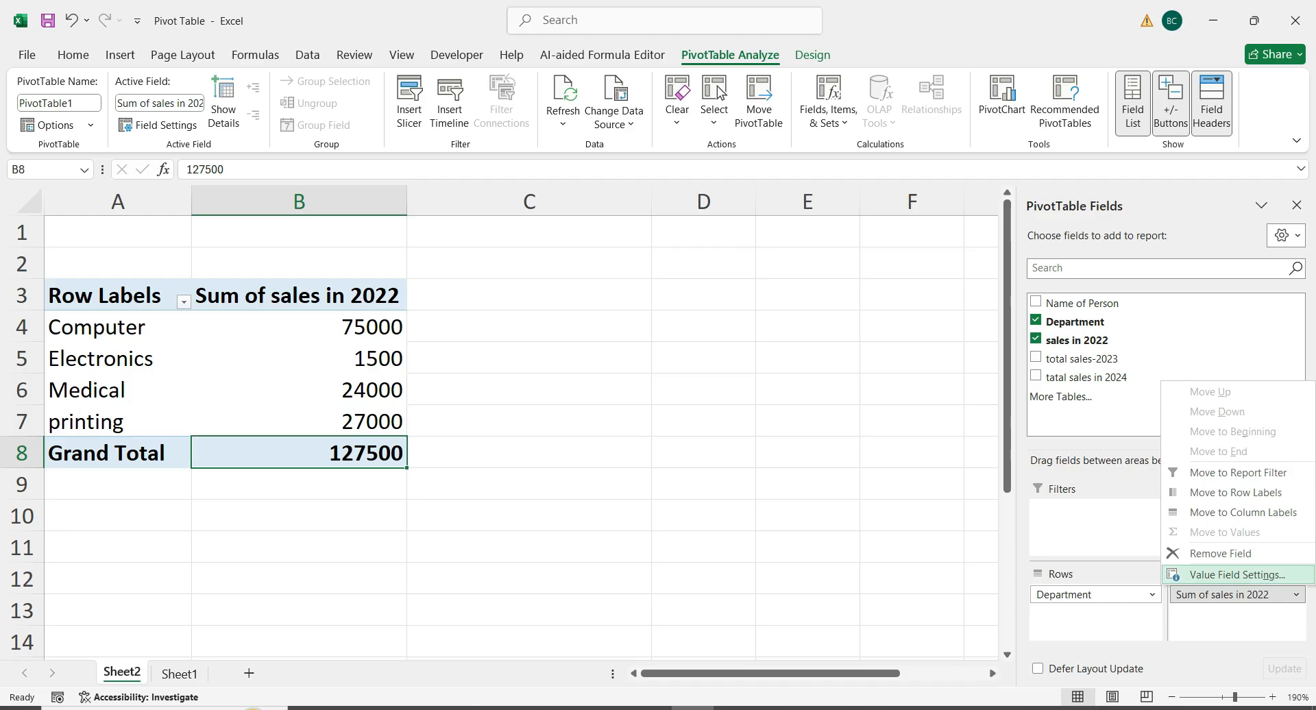
left_click(1234, 575)
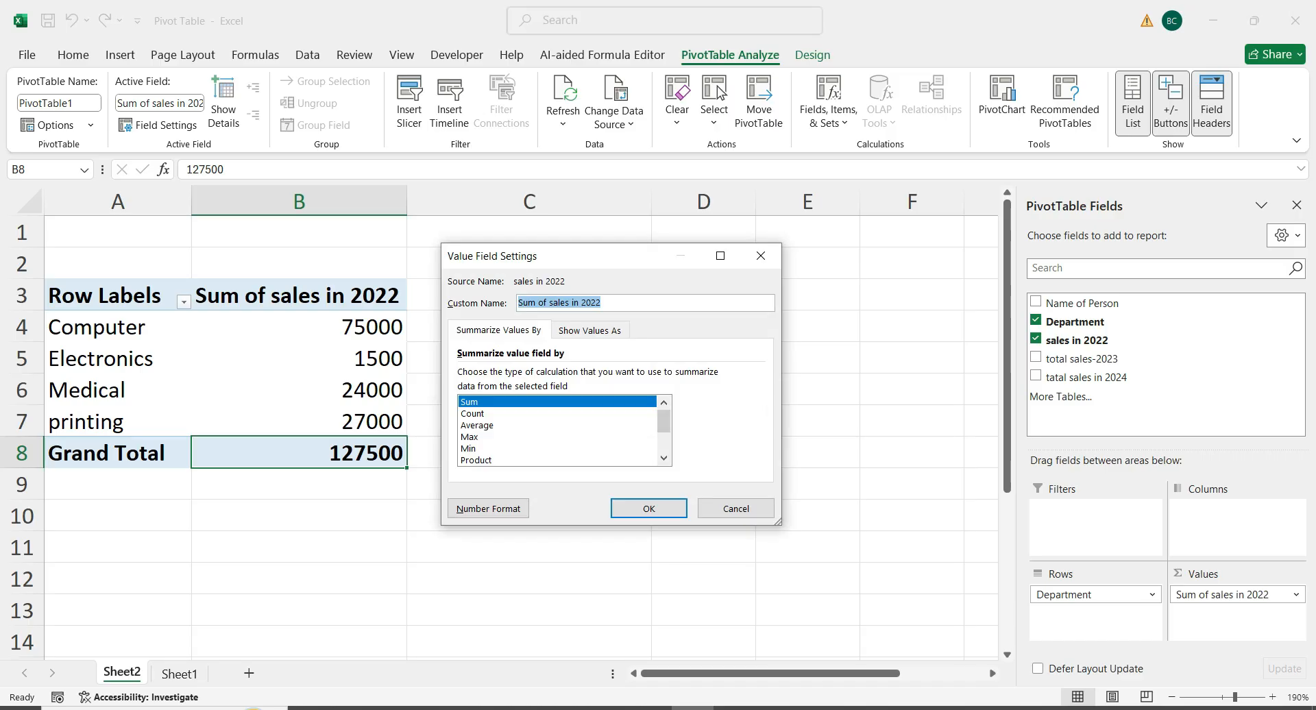
left_click_drag(563, 261, 553, 203)
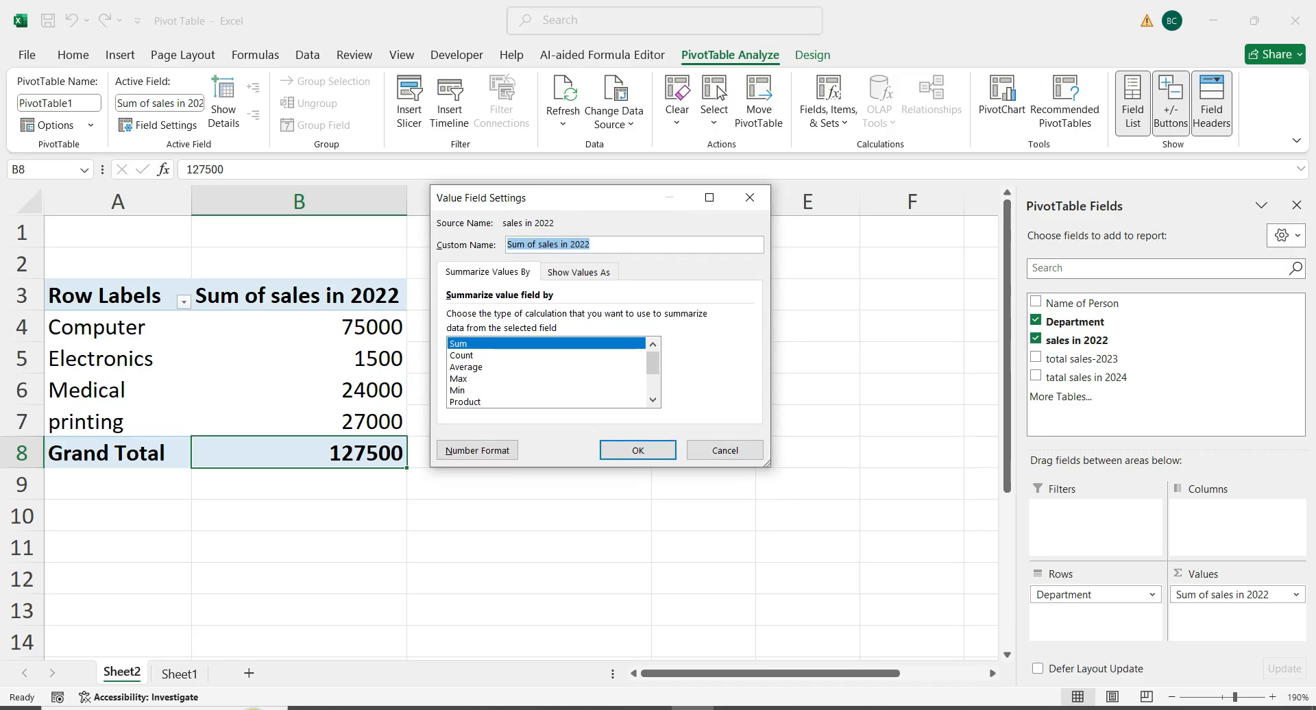
left_click(473, 355)
left_click(473, 379)
left_click(638, 451)
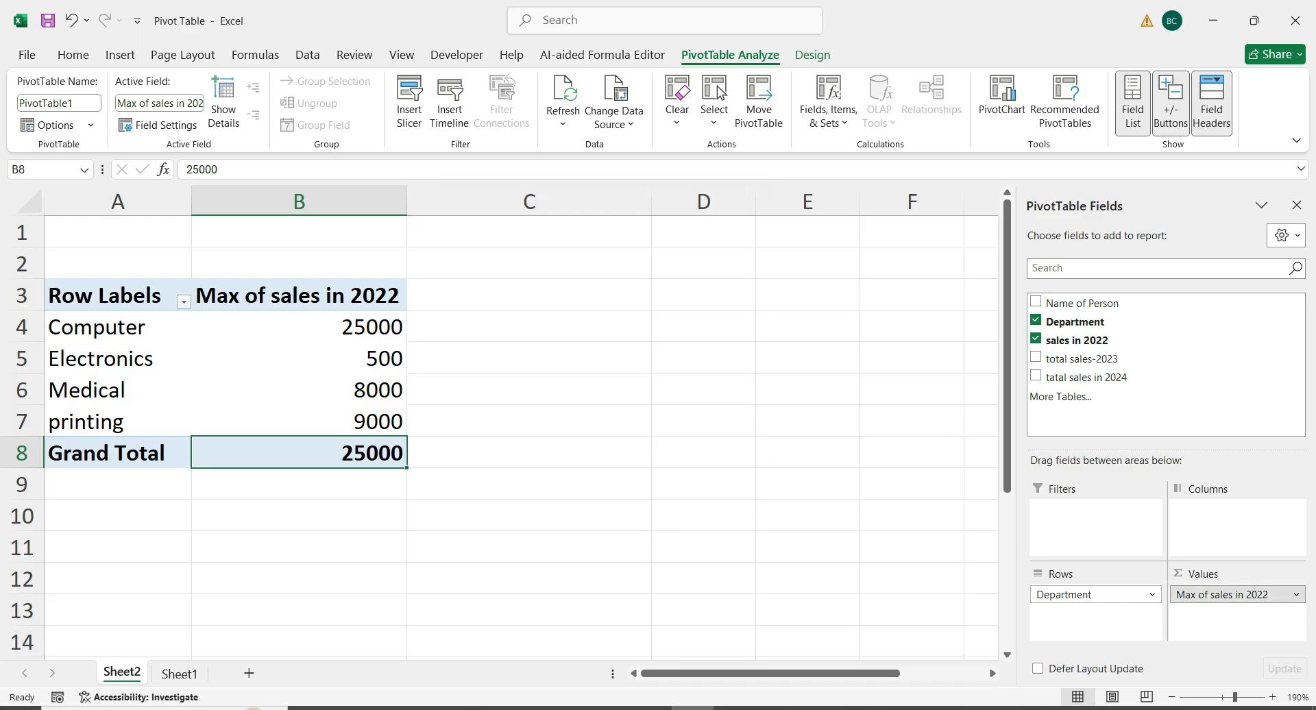
Change the sales in 2022 value field to summarize by Min
left_click(1234, 594)
key("Return")
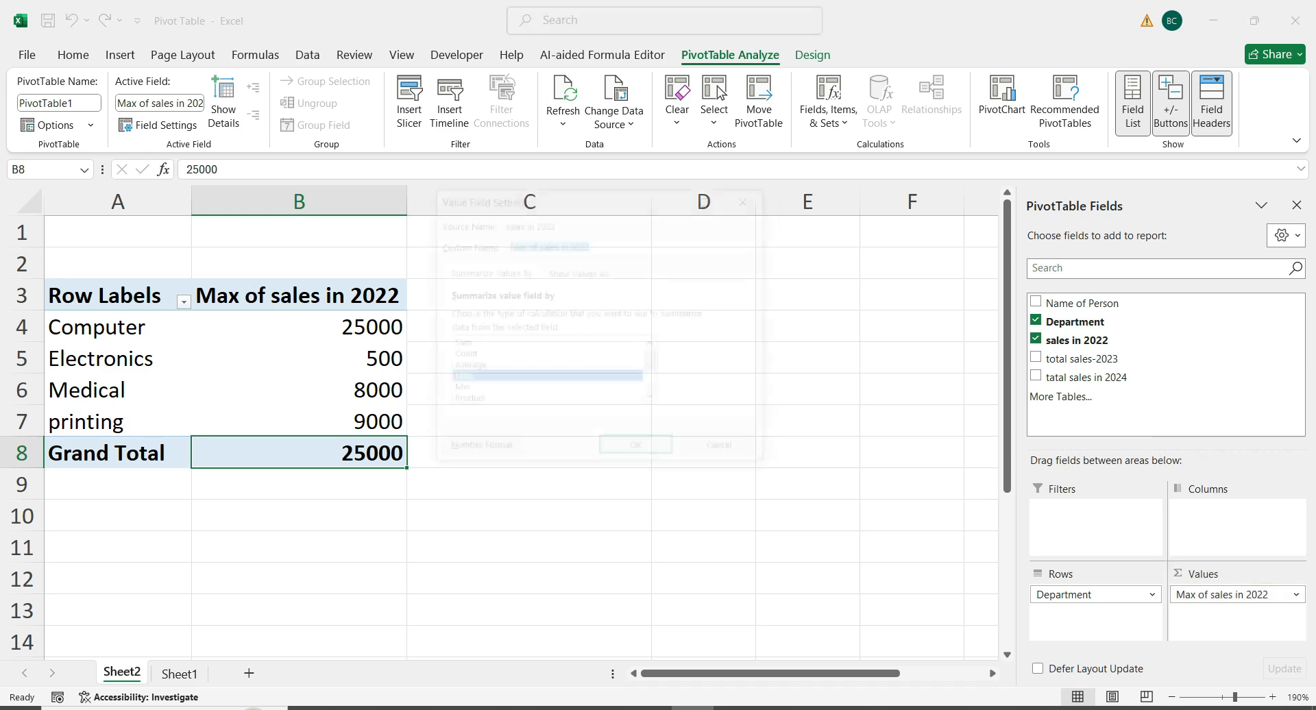
left_click(480, 390)
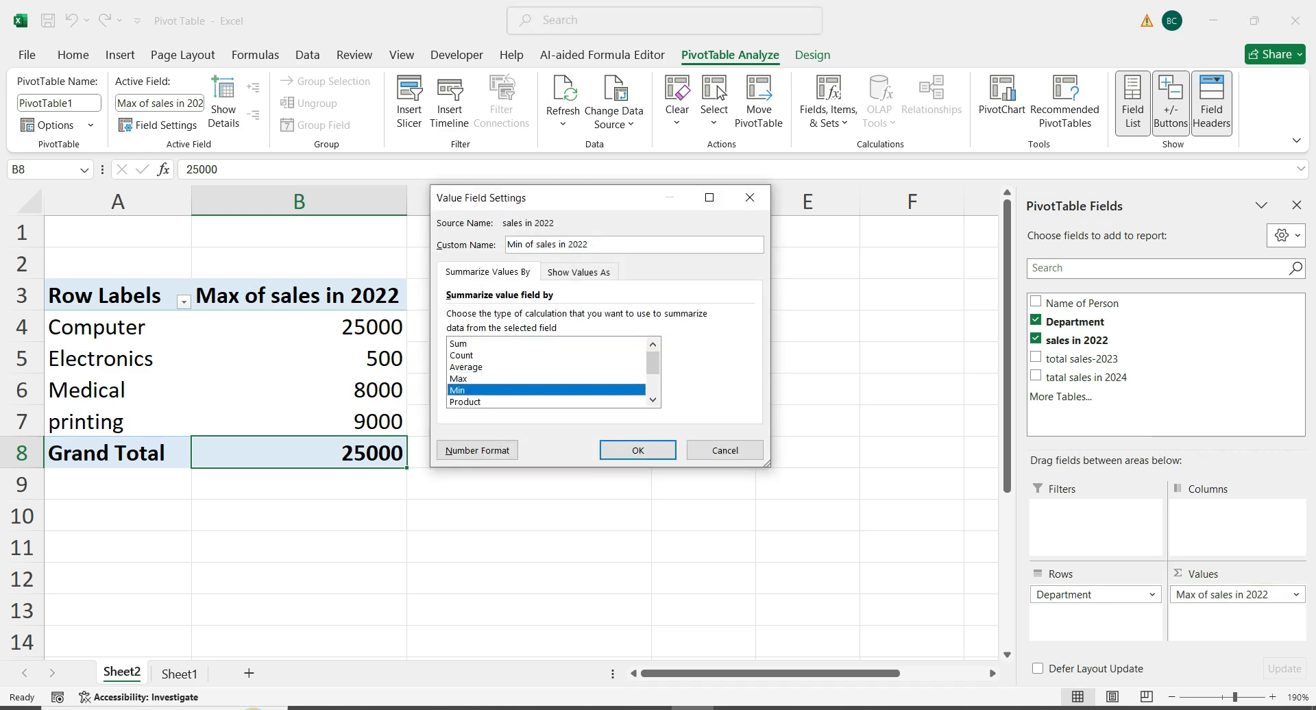
key("Return")
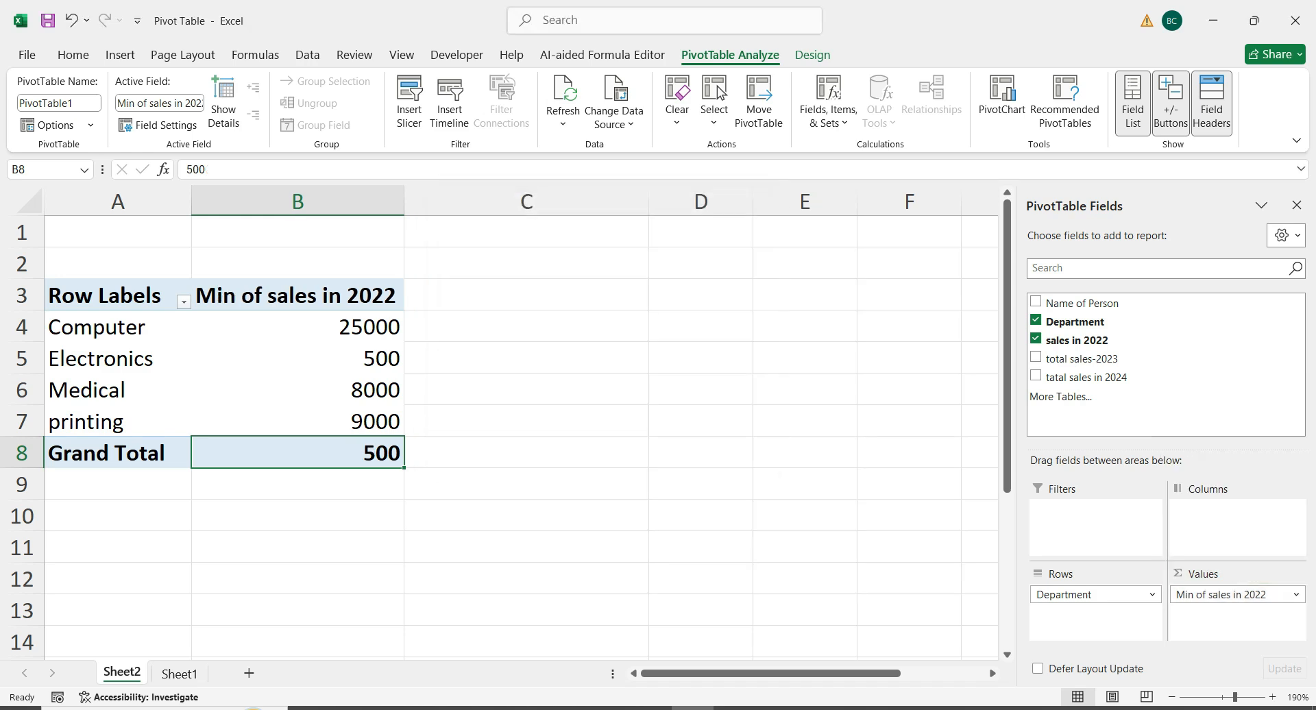
left_click(527, 547)
left_click(298, 359)
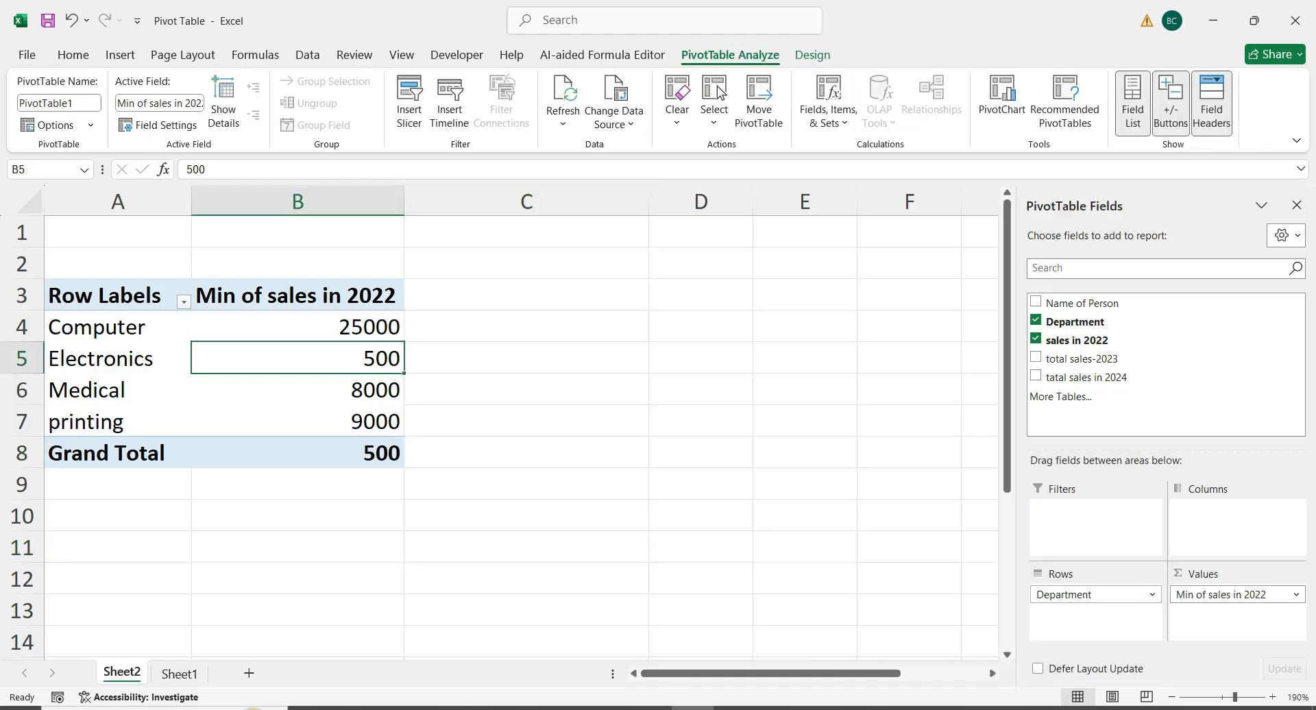
Set the sales in 2022 value field to summarize by Product
left_click(1234, 594)
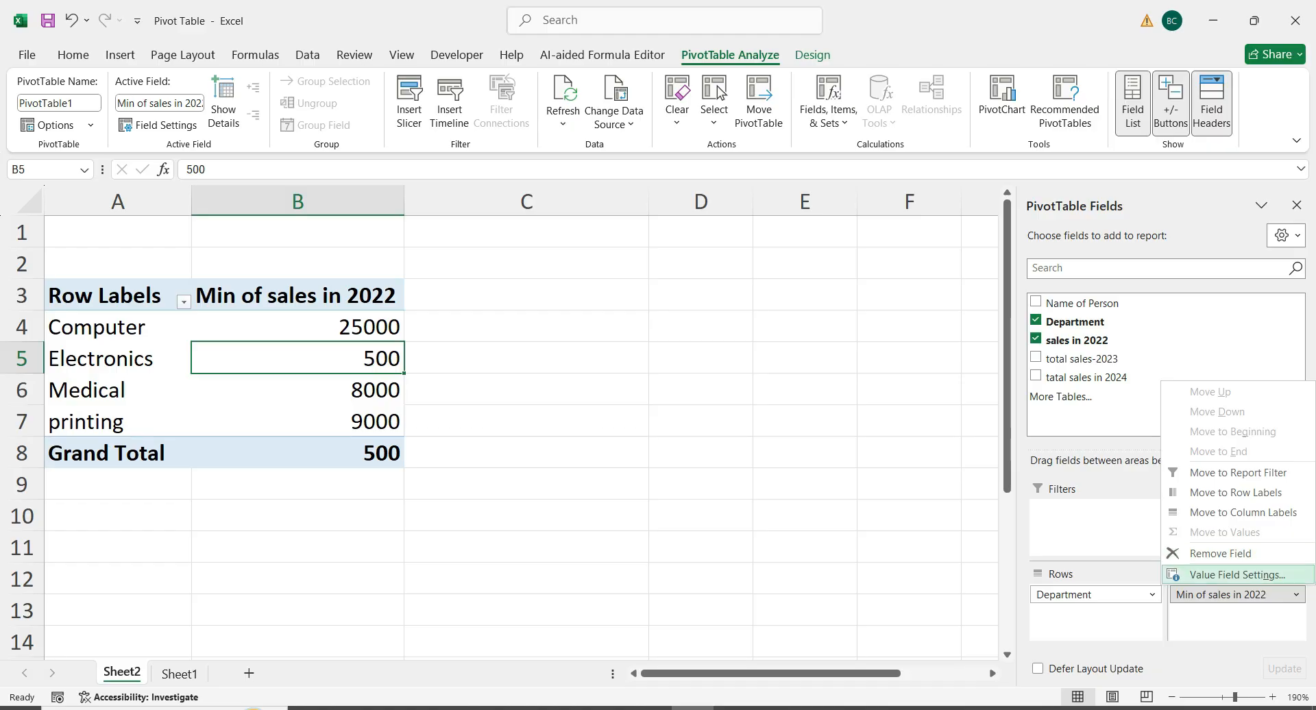
left_click(1238, 575)
left_click(480, 402)
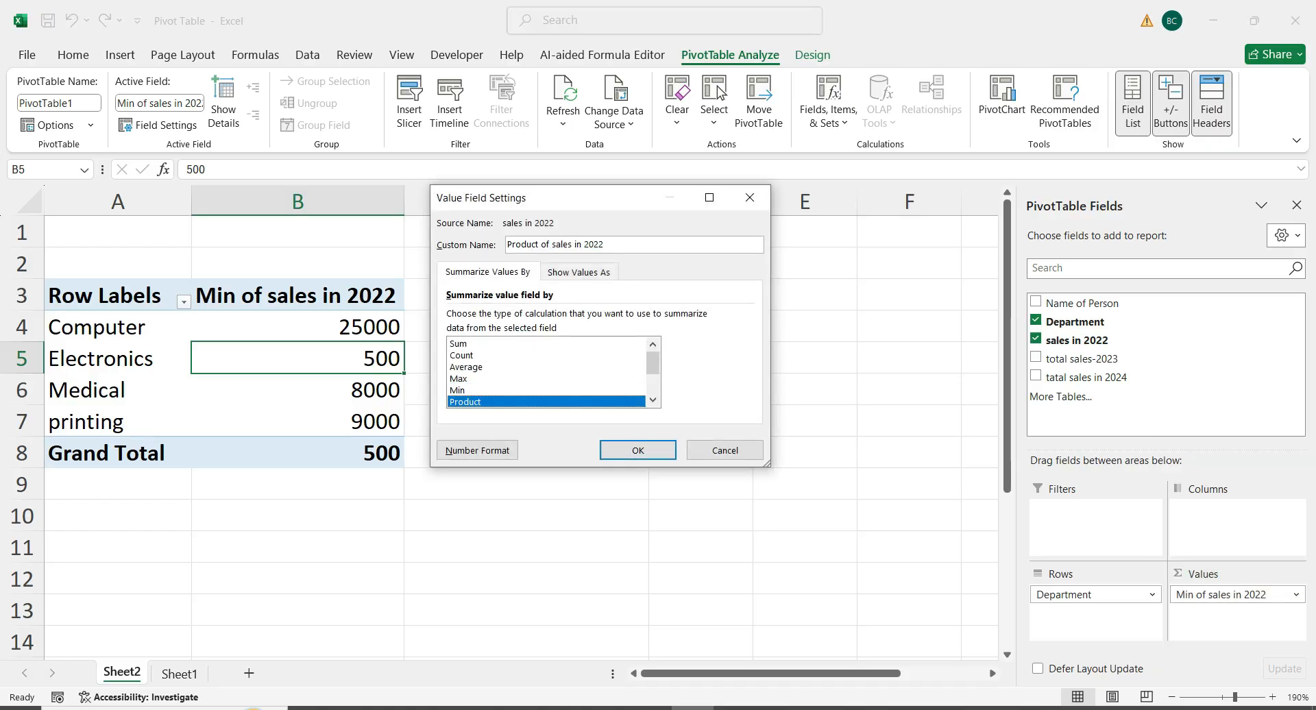
key("Return")
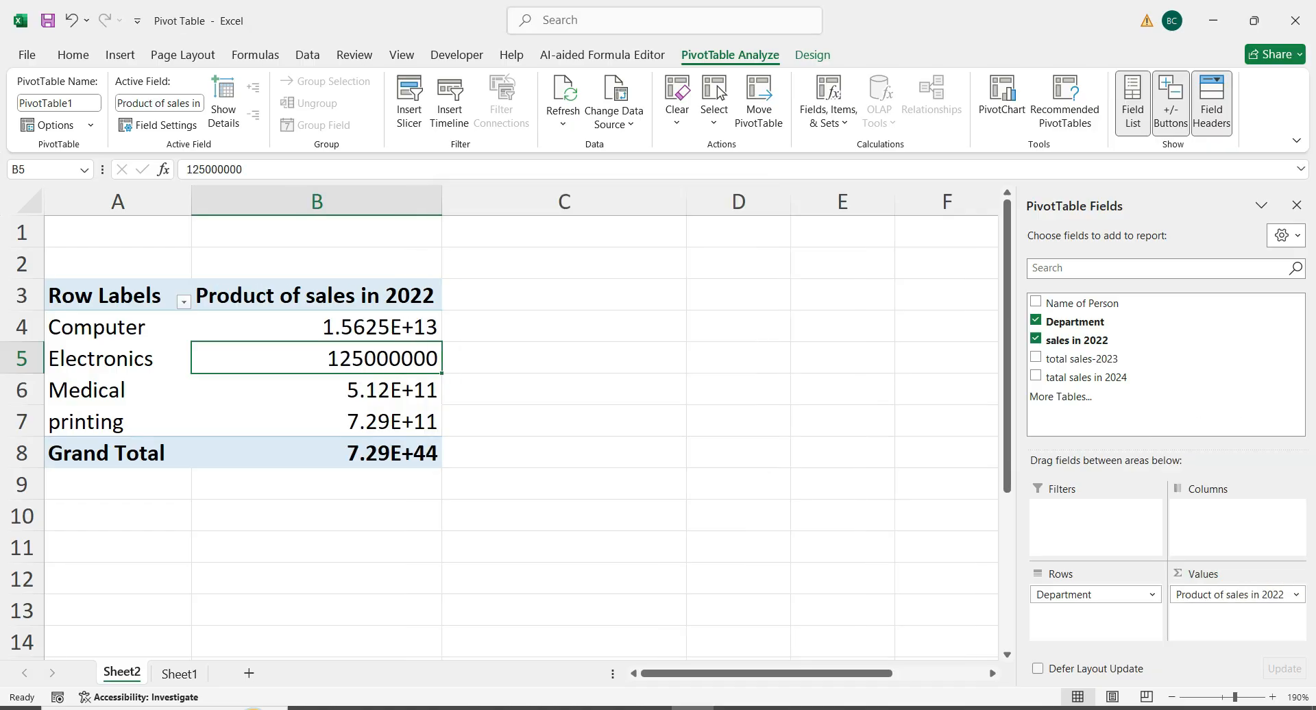
Set the sales in 2022 value field to summarize by Sum
left_click(1296, 595)
left_click(1237, 576)
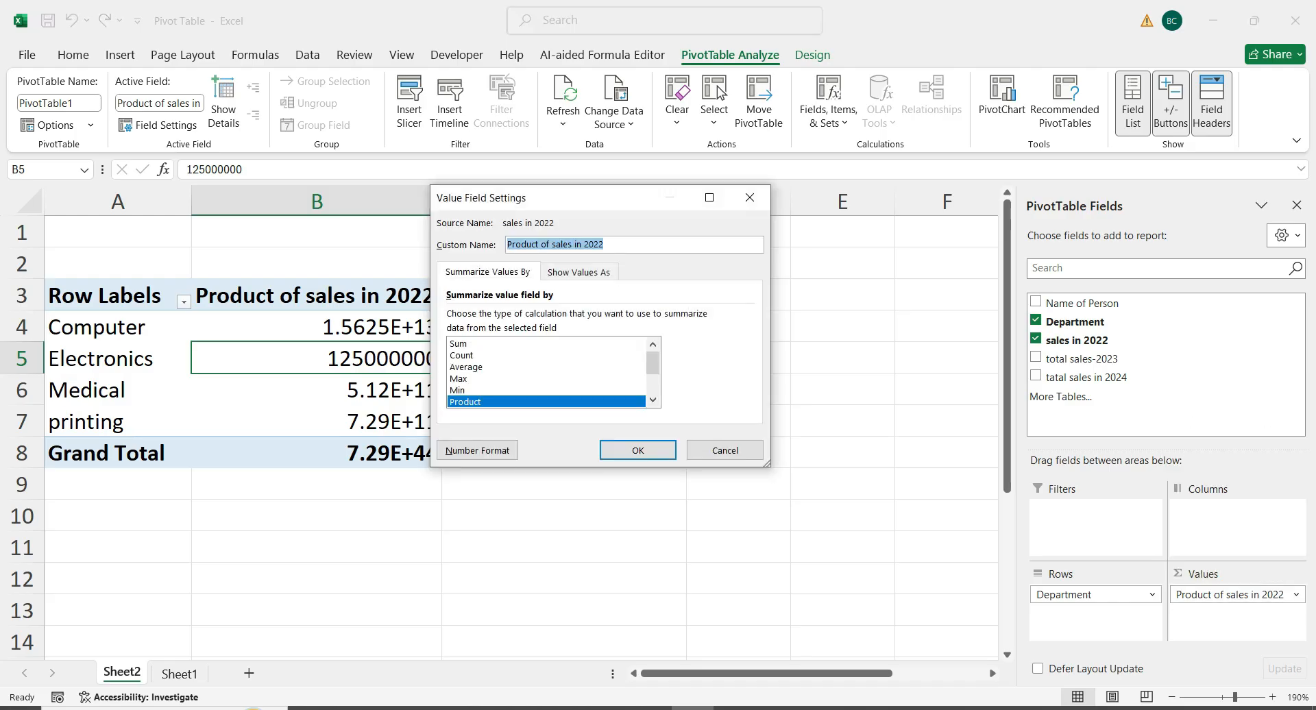
left_click(459, 345)
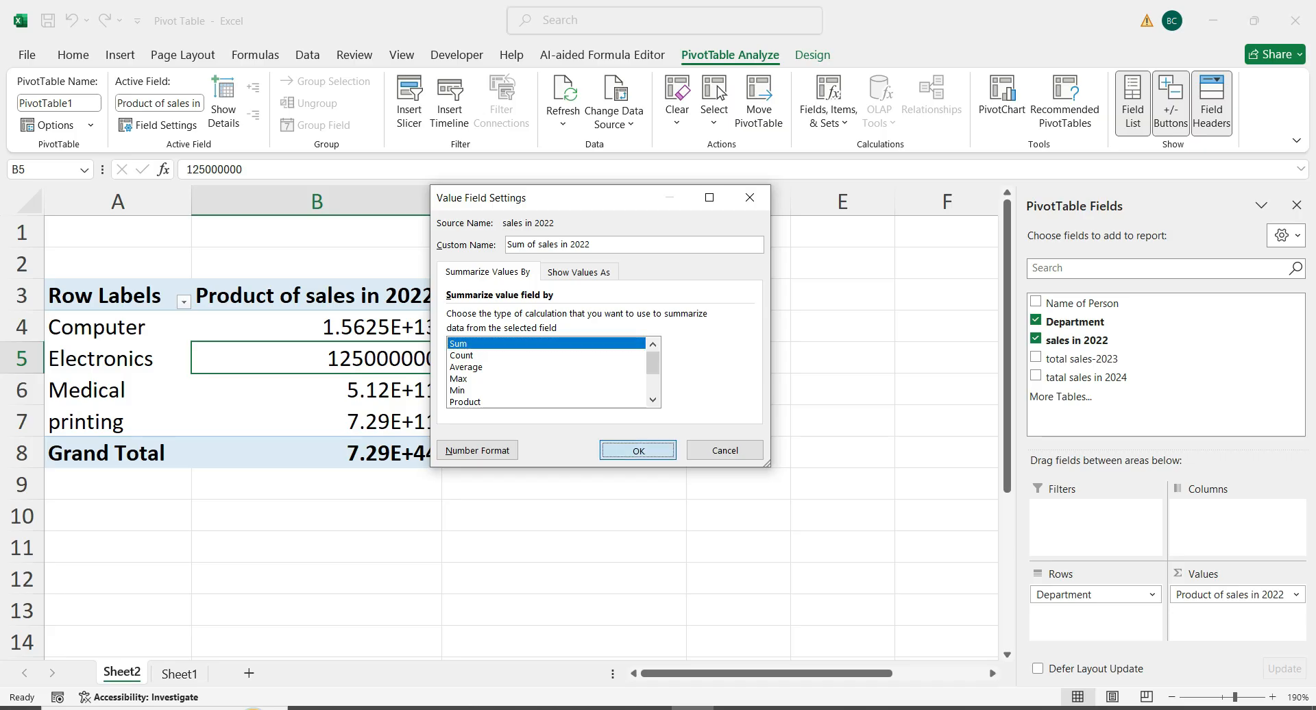
left_click(637, 451)
key("Down")
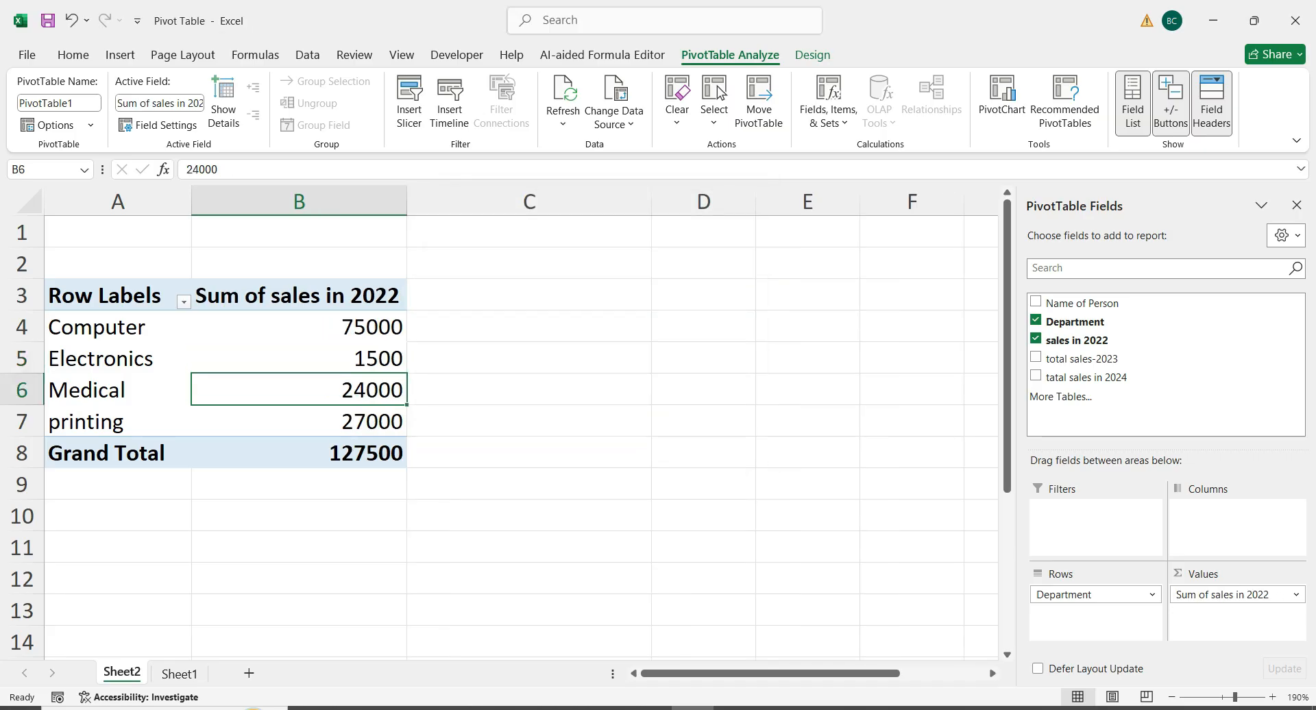
key("Up")
key("Up")
key("Up")
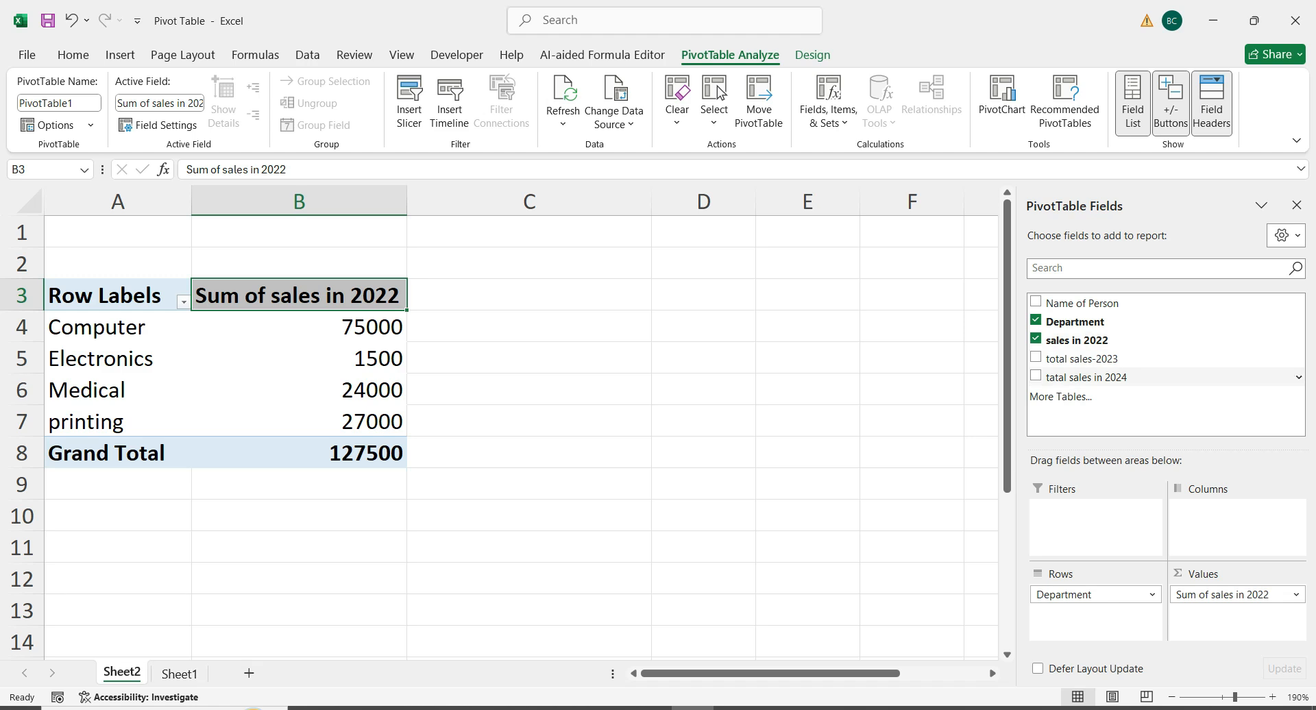
Move Department to the pivot table's columns area and add Name of Person to its rows area
left_click_drag(1074, 322, 1228, 526)
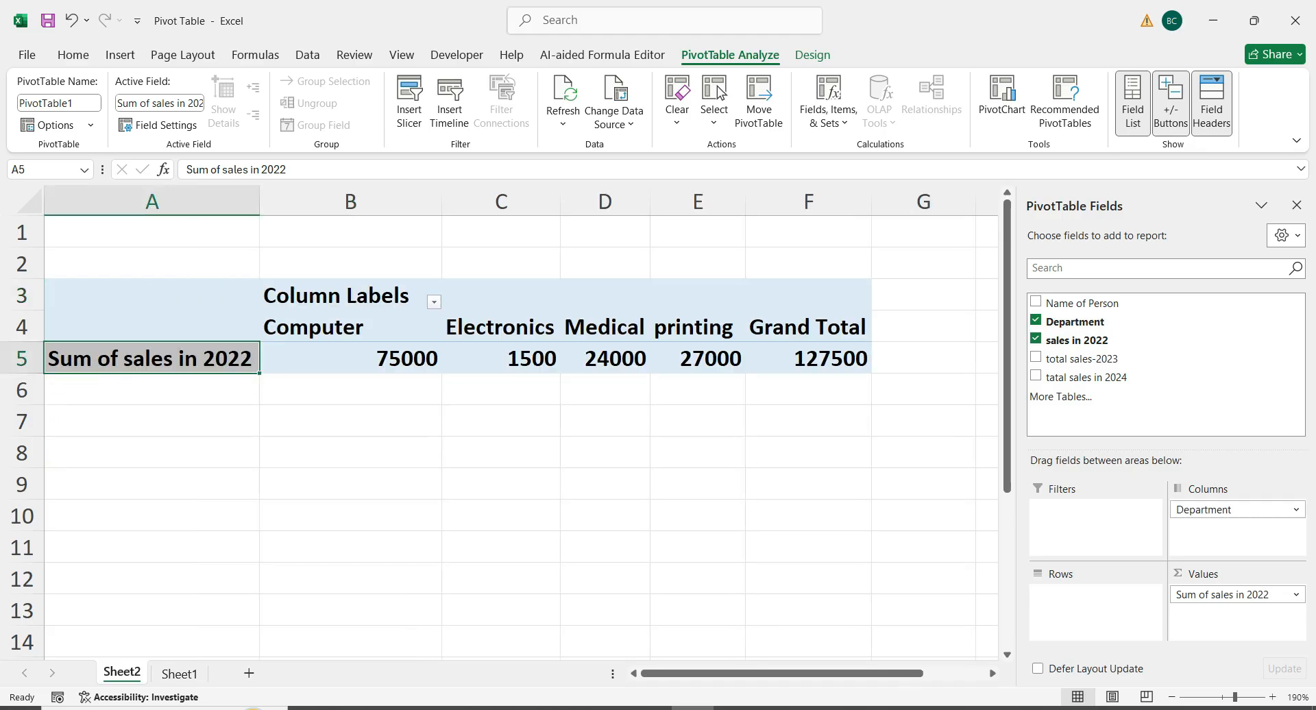
left_click(808, 421)
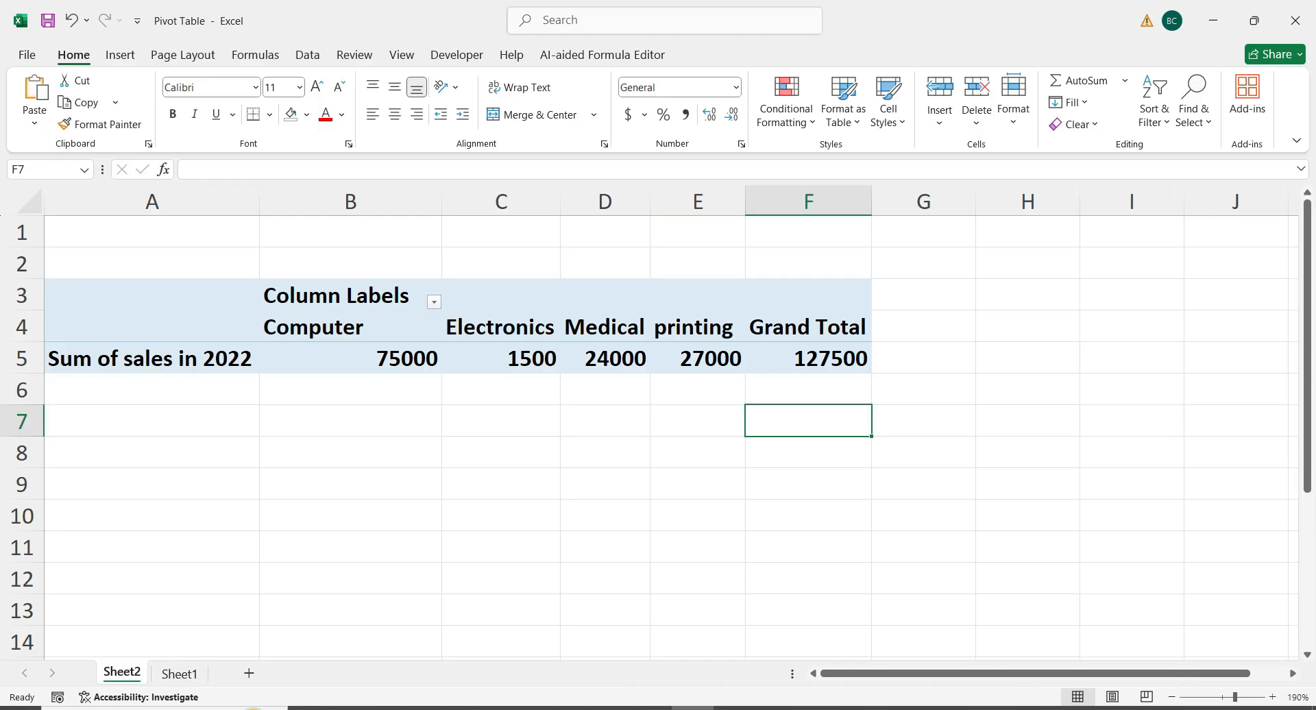
left_click(350, 327)
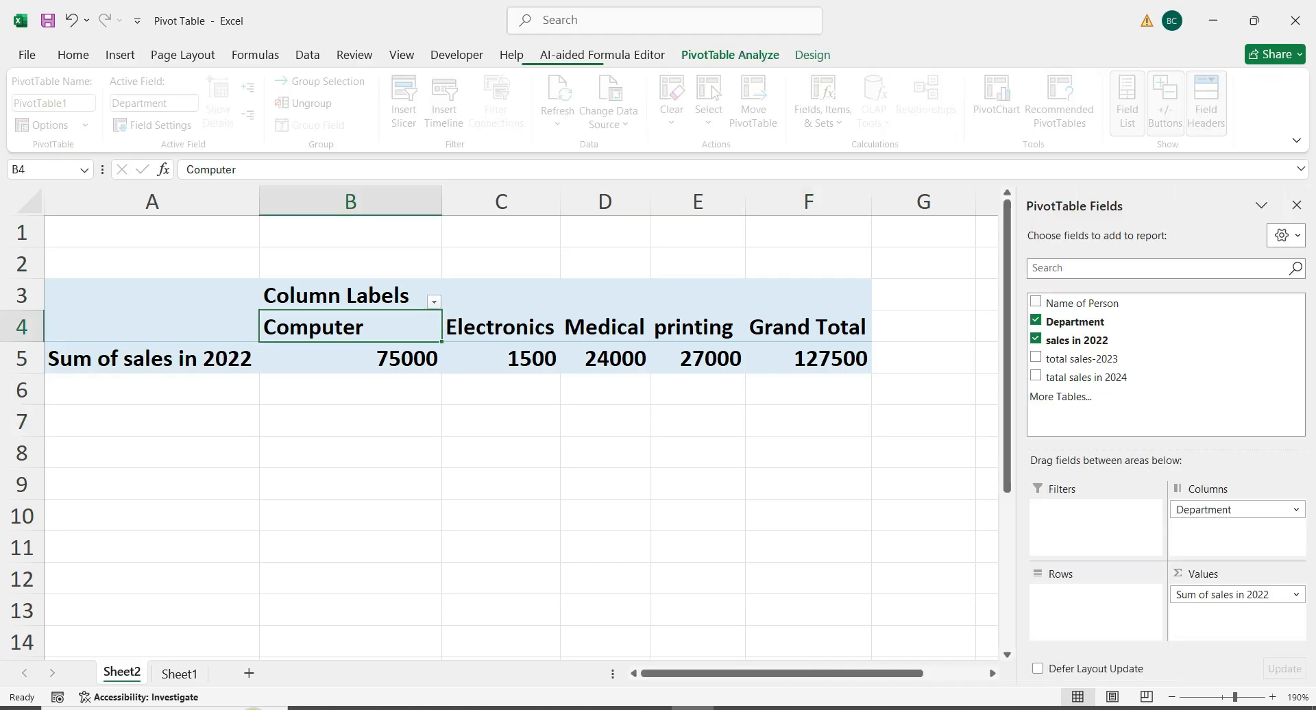
left_click_drag(1082, 304, 1095, 593)
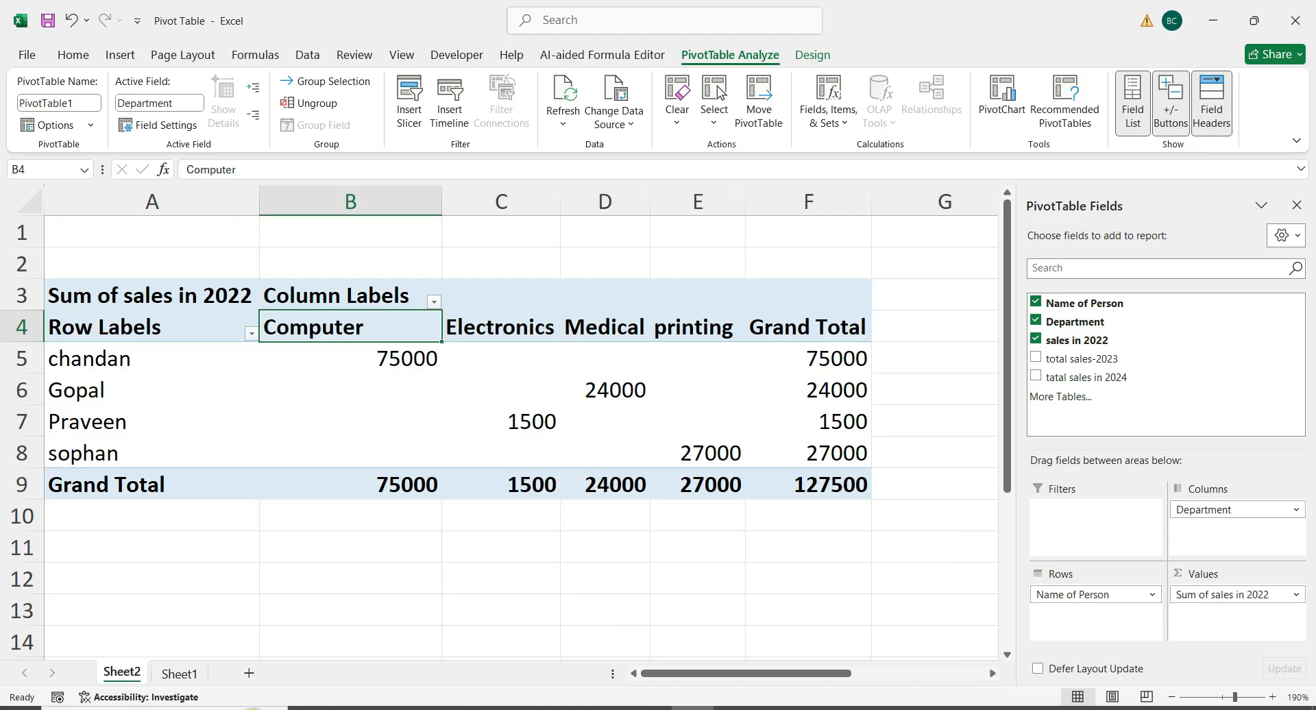
left_click(350, 421)
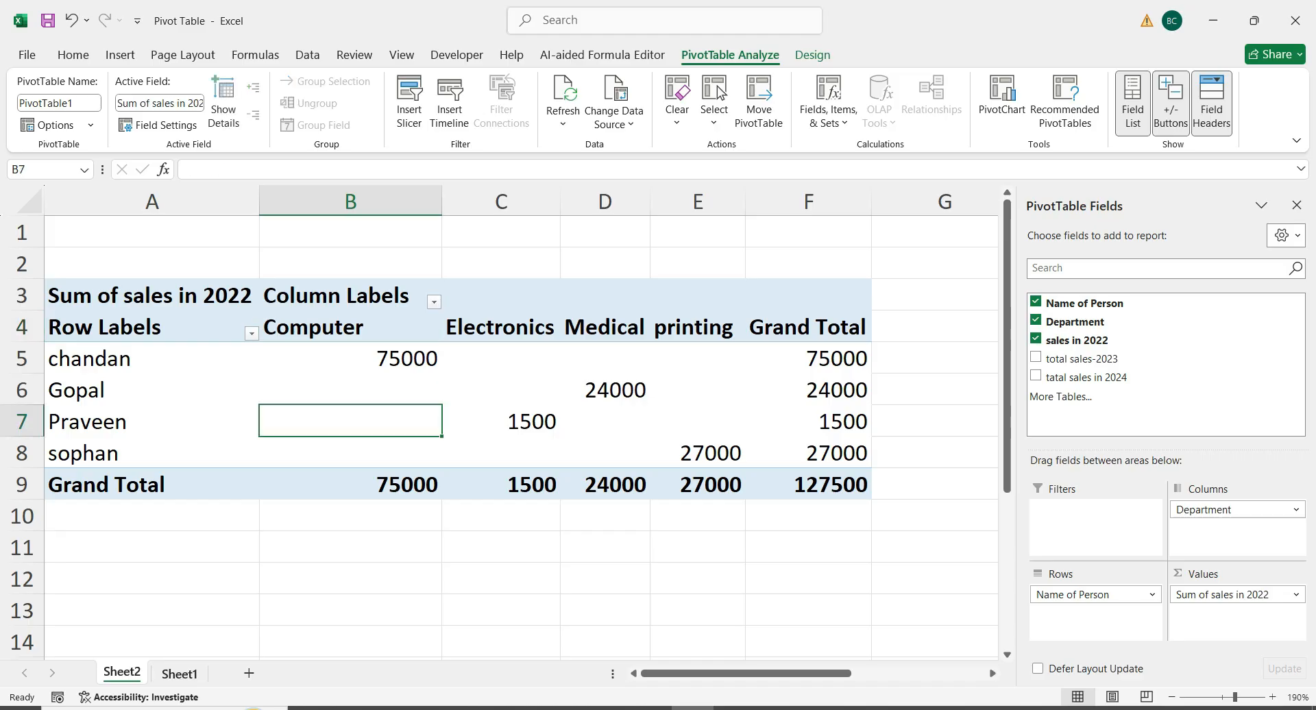
Insert a second pivot table from Sheet1 range A3:E15, placed on the existing worksheet at cell F6
left_click(178, 674)
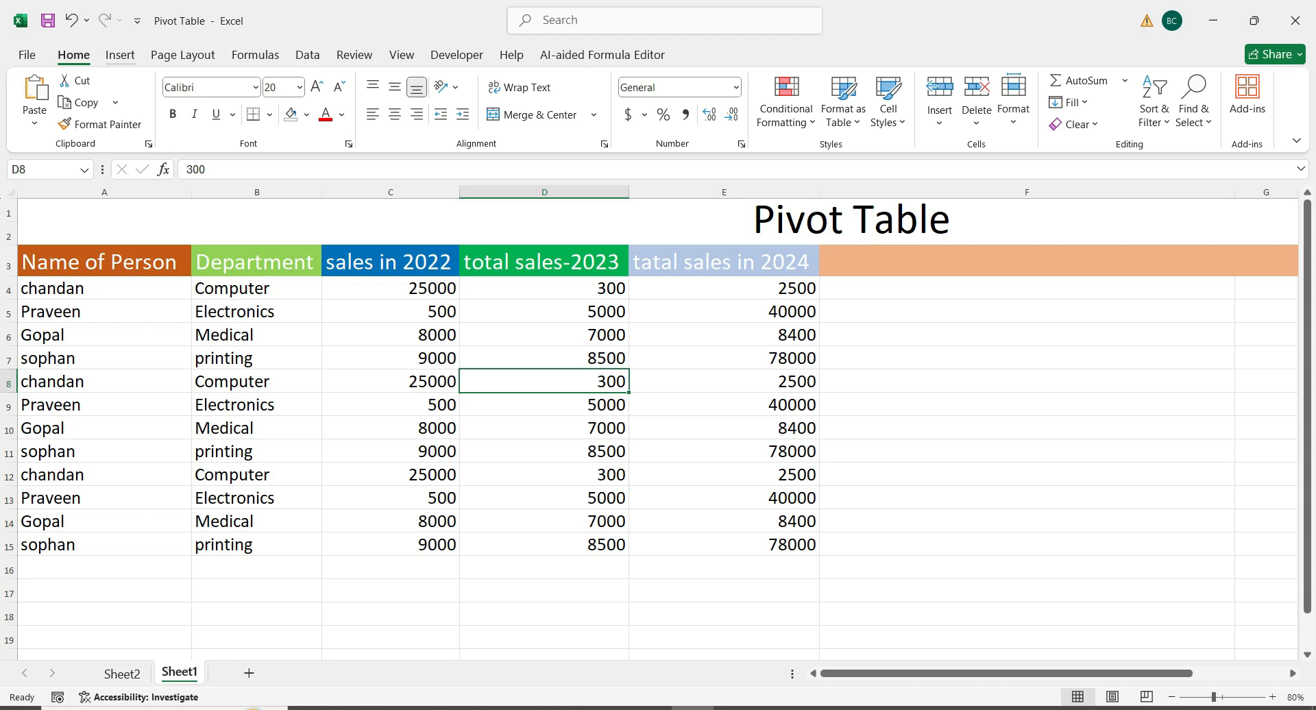
left_click(120, 55)
left_click(42, 96)
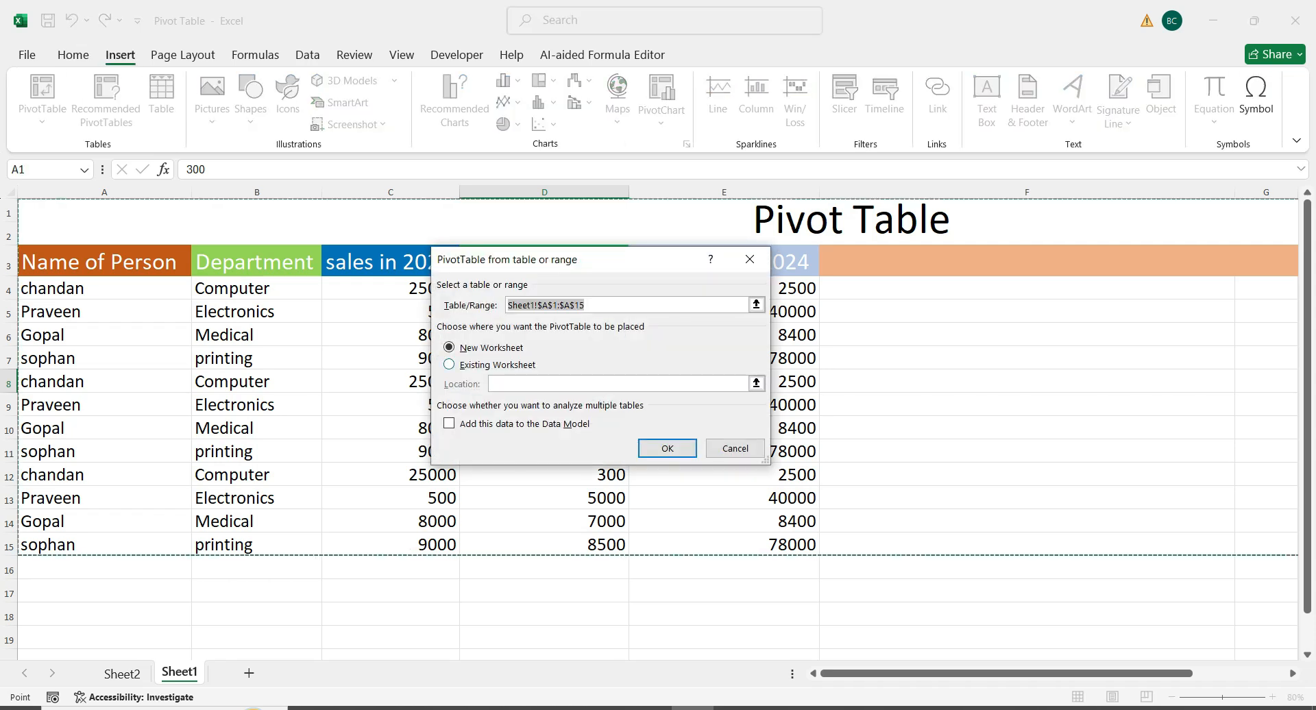
left_click_drag(103, 263, 788, 547)
left_click(495, 365)
left_click(1223, 335)
left_click(667, 448)
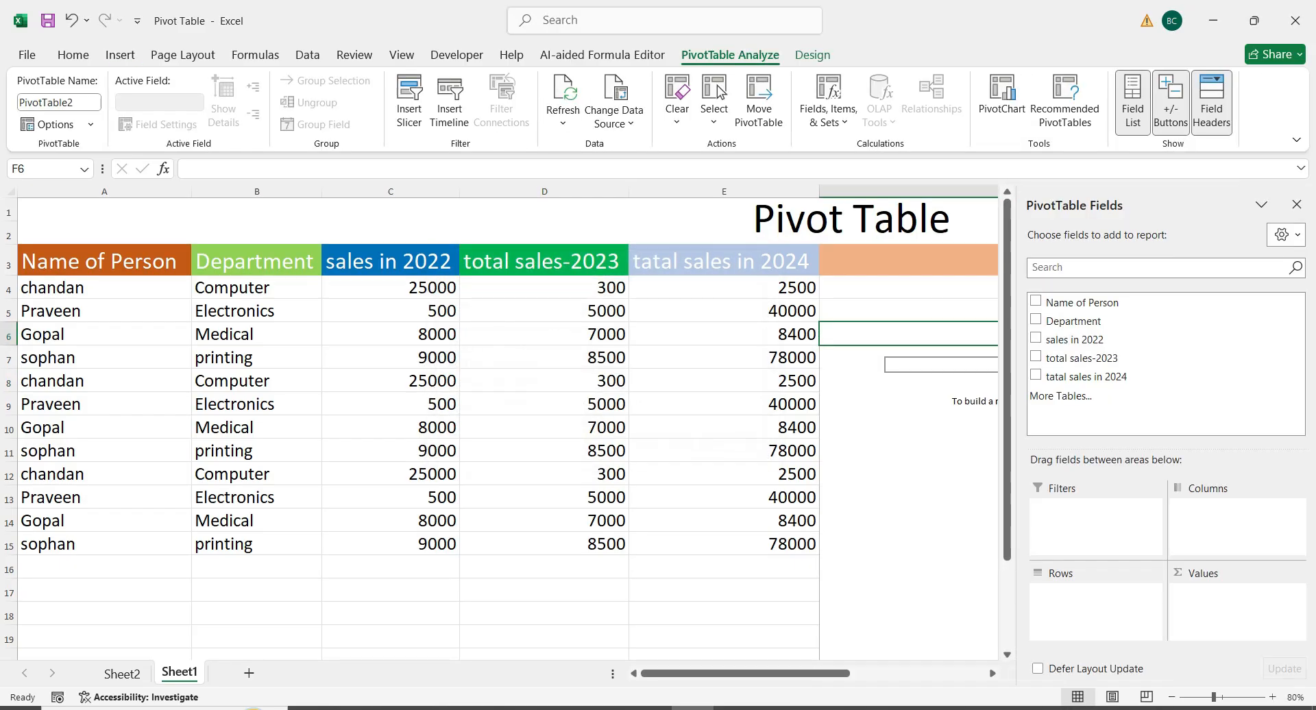
Add Name of Person as rows and sales in 2022 as values in the new Sheet1 pivot table
left_click_drag(788, 674, 903, 674)
scroll(507, 425, "down", 3)
scroll(508, 425, "up", 3)
left_click(515, 450)
left_click(515, 334)
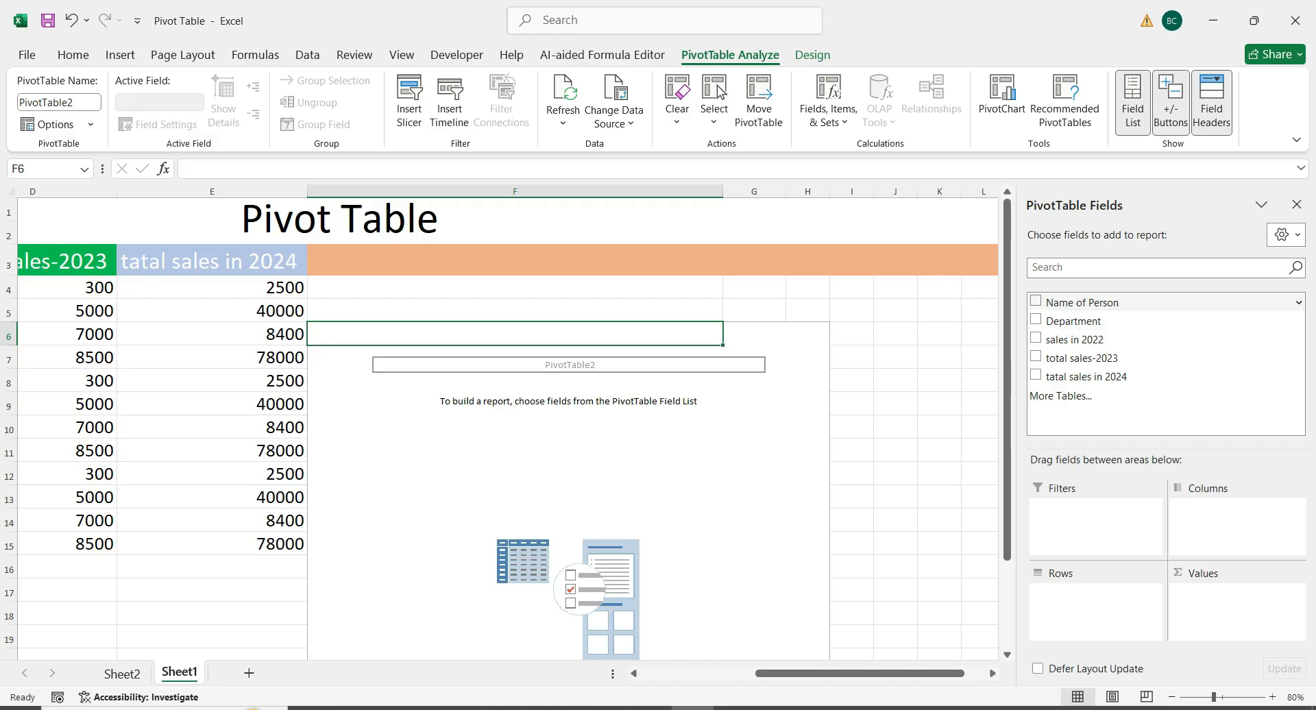
left_click(1036, 301)
left_click(1036, 338)
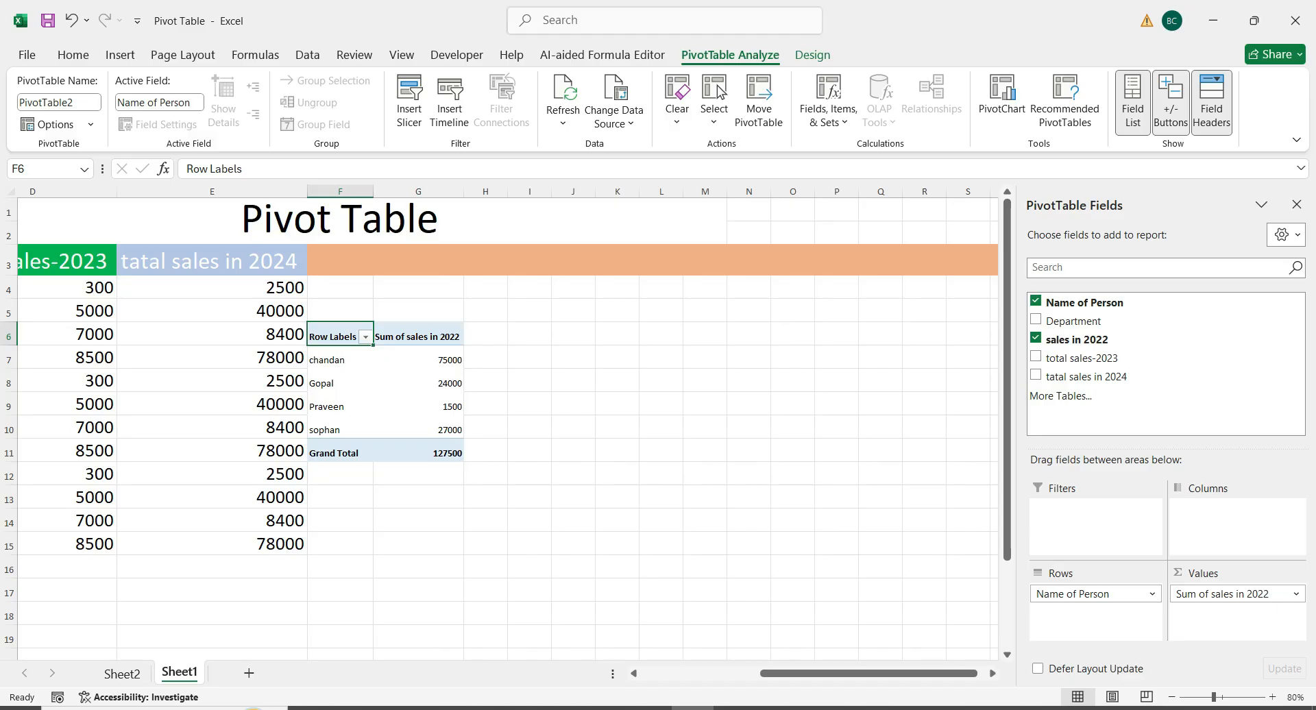
scroll(500, 423, "up", 8, "ctrl")
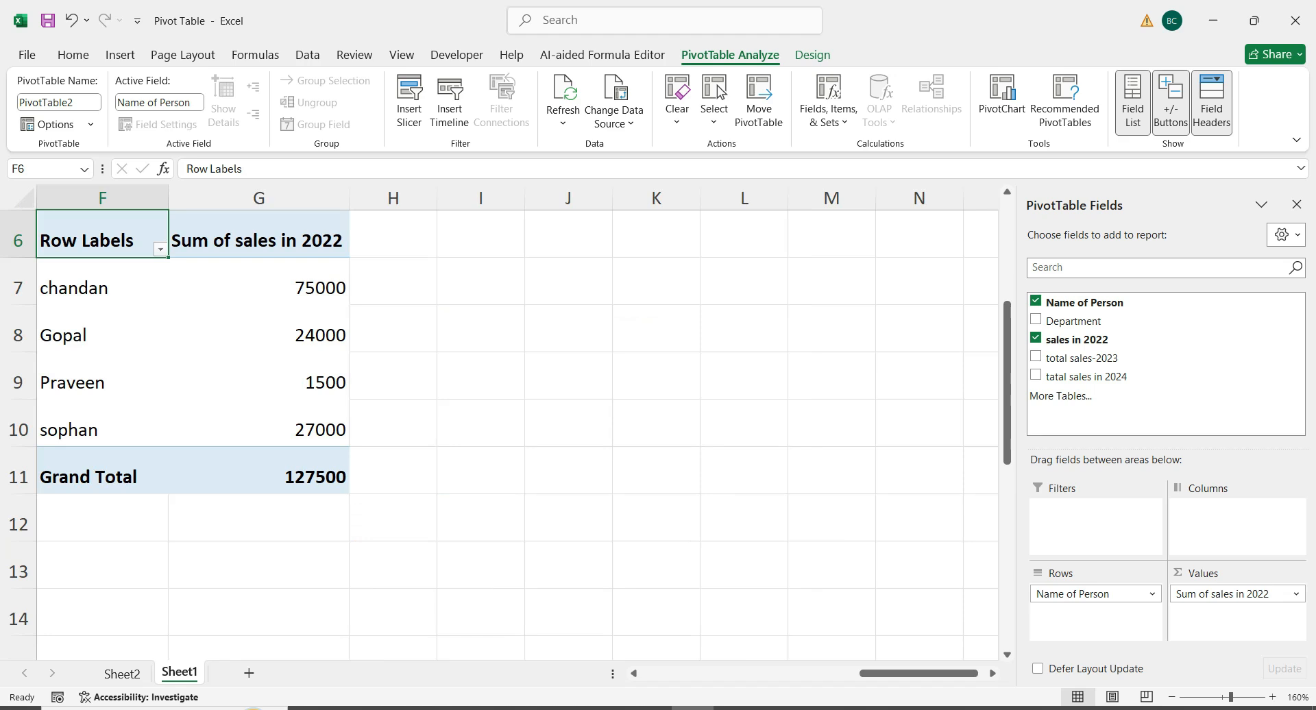
left_click_drag(908, 674, 880, 674)
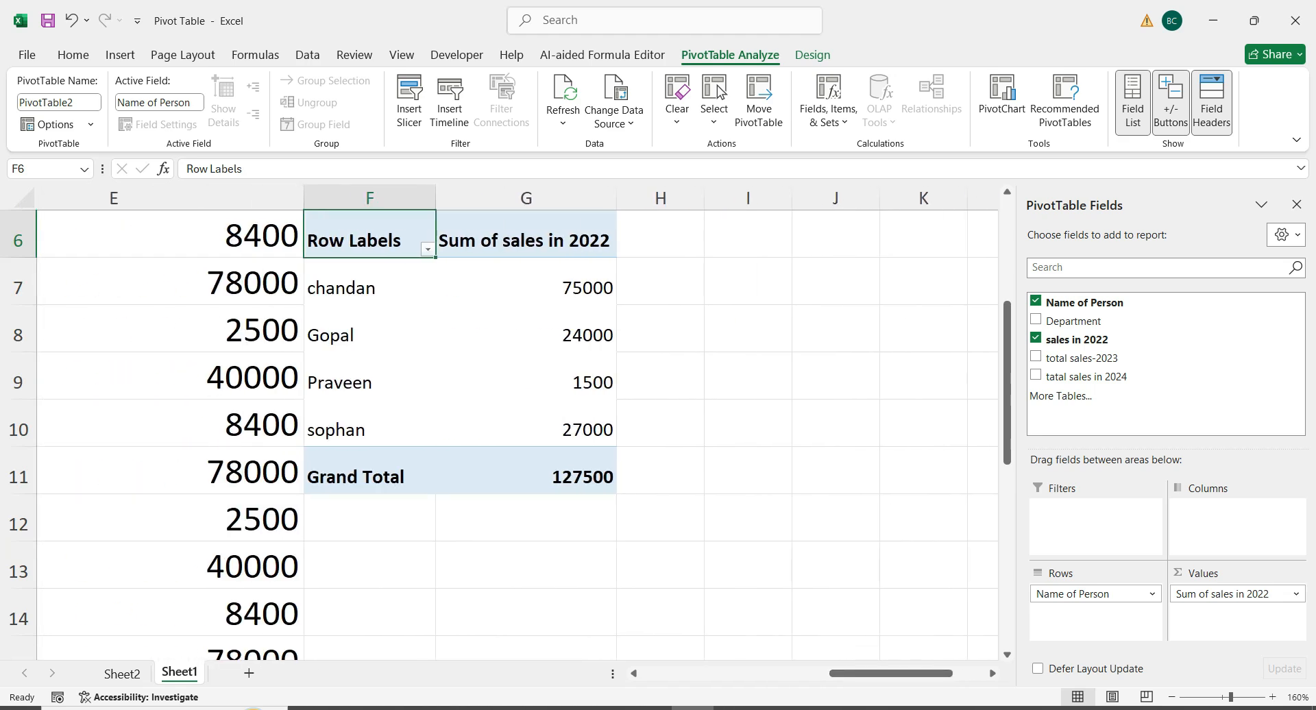
Add total sales-2023 to the Sheet1 pivot table's values and summarize it by Average
left_click(1036, 356)
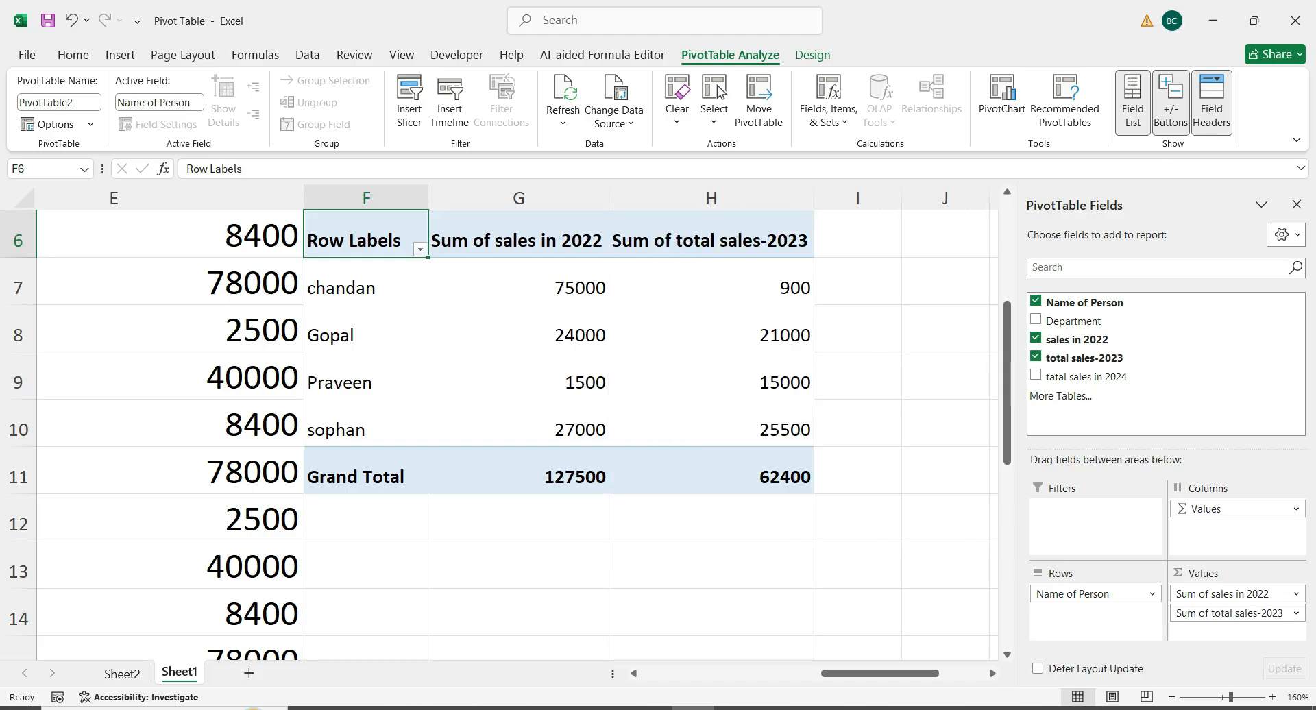
left_click(518, 237)
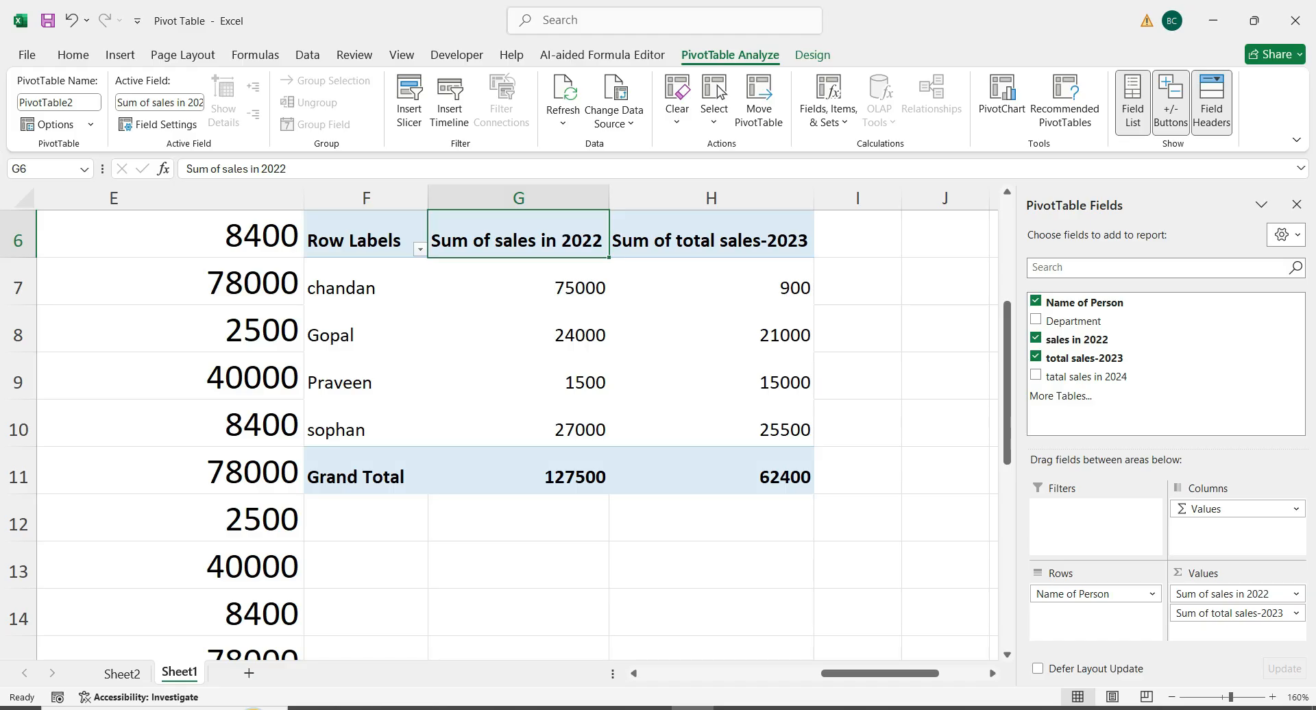
left_click(1296, 594)
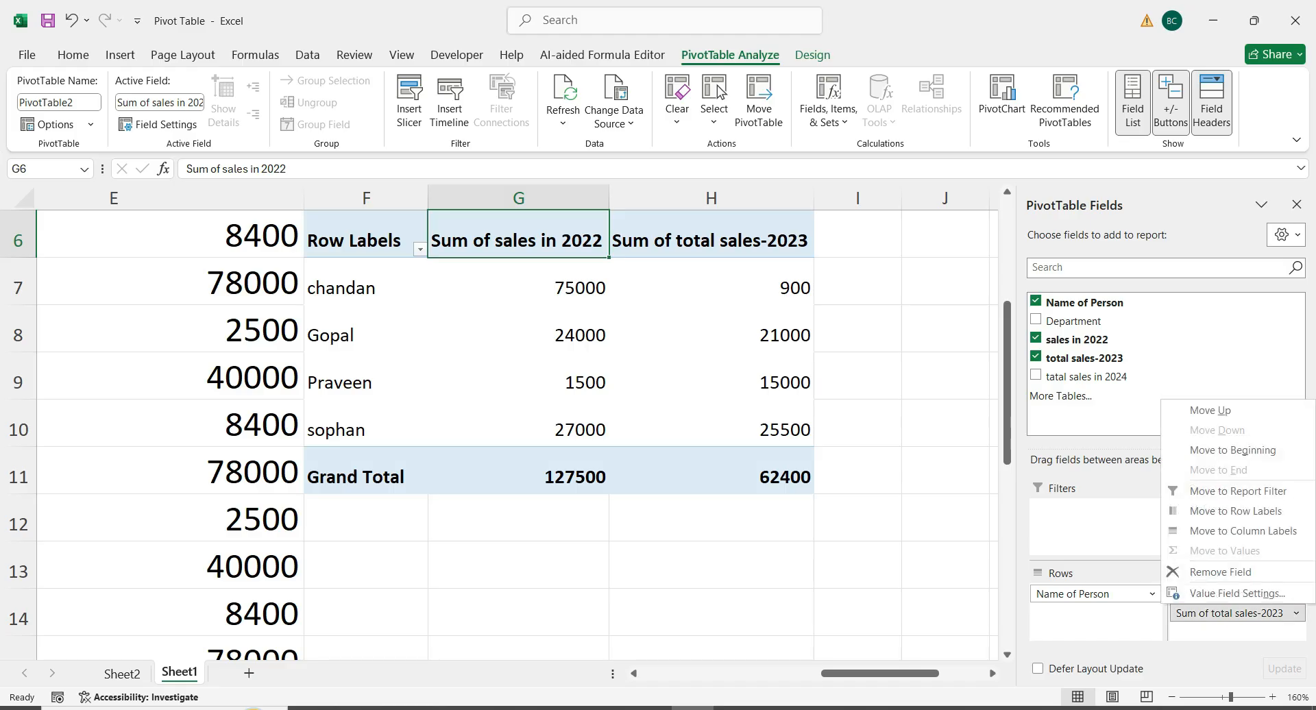
left_click(1238, 595)
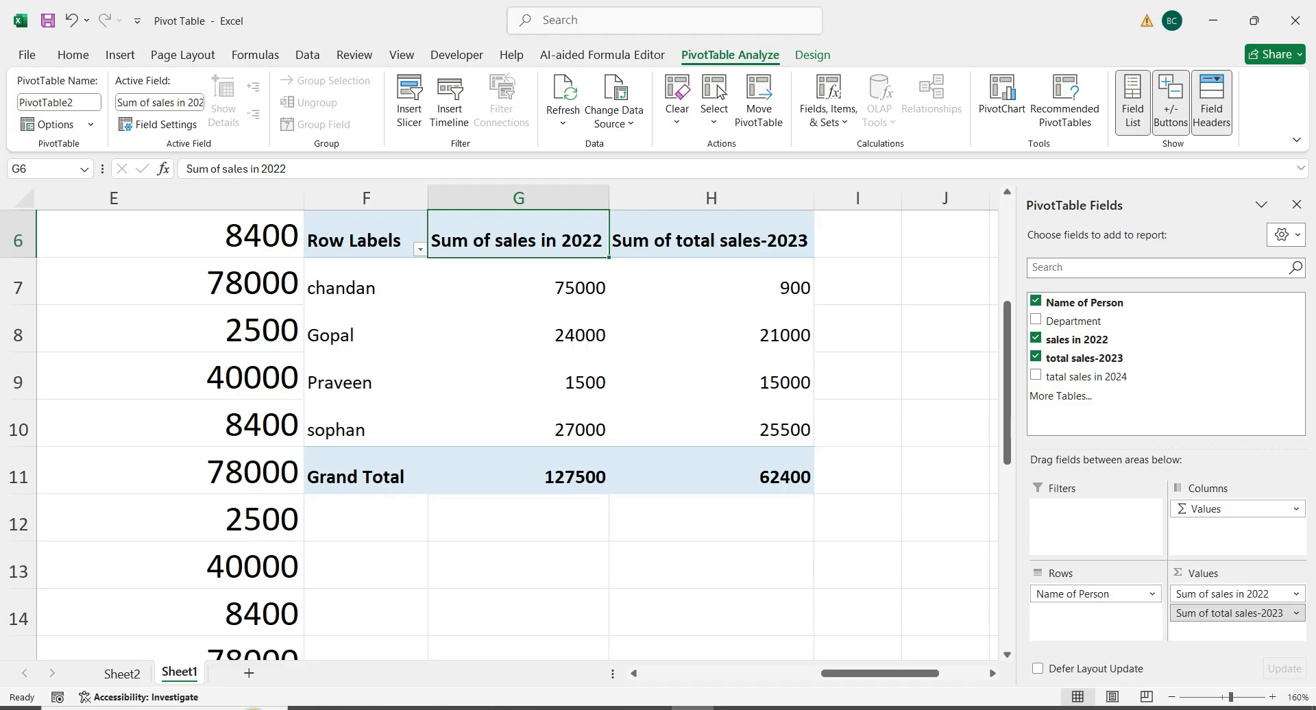
left_click(474, 367)
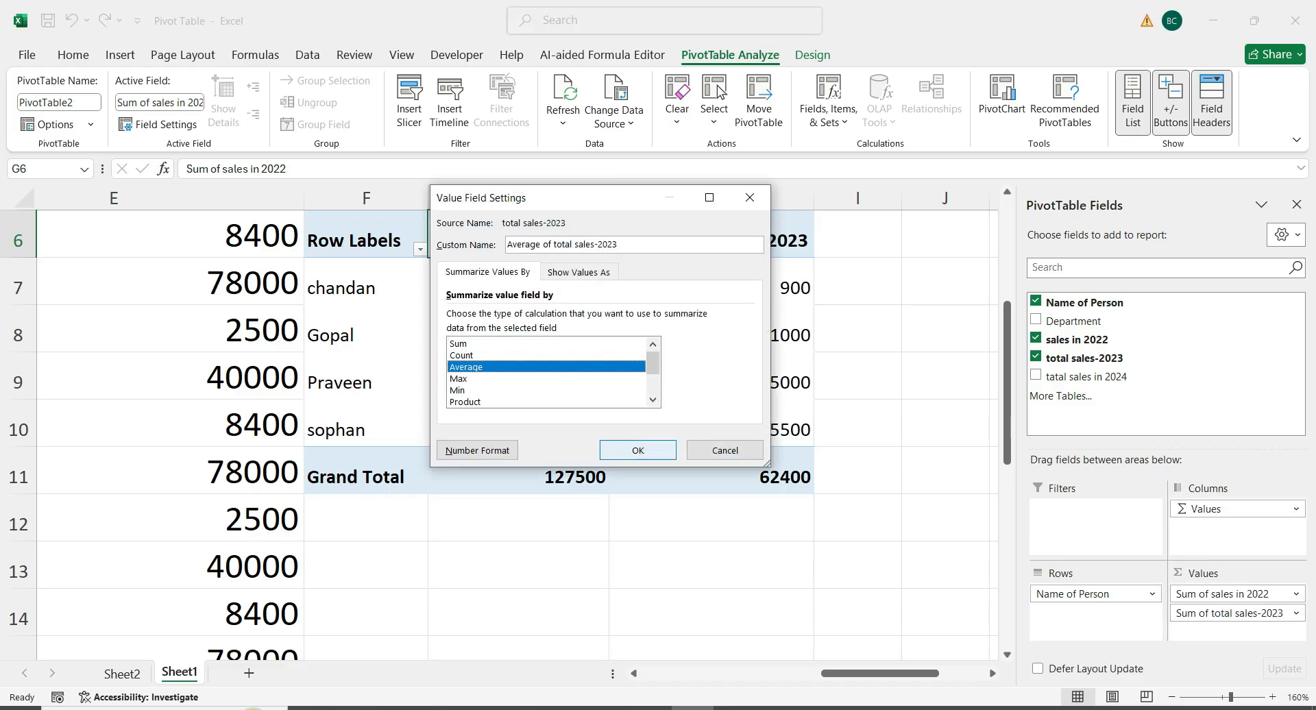
left_click(638, 450)
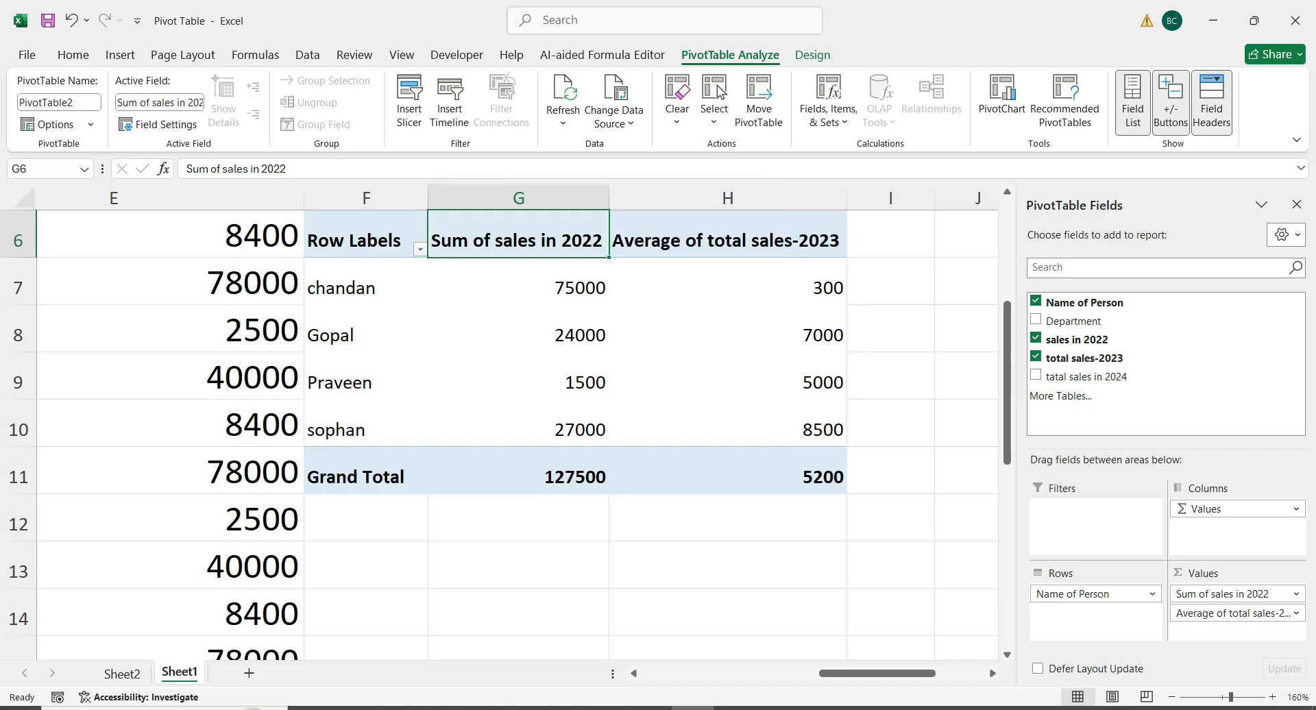
left_click(728, 471)
Hide the PivotTable field list and review the Sheet1 source data alongside the new pivot table
left_click_drag(878, 674, 698, 673)
left_click(1296, 205)
left_click(781, 377)
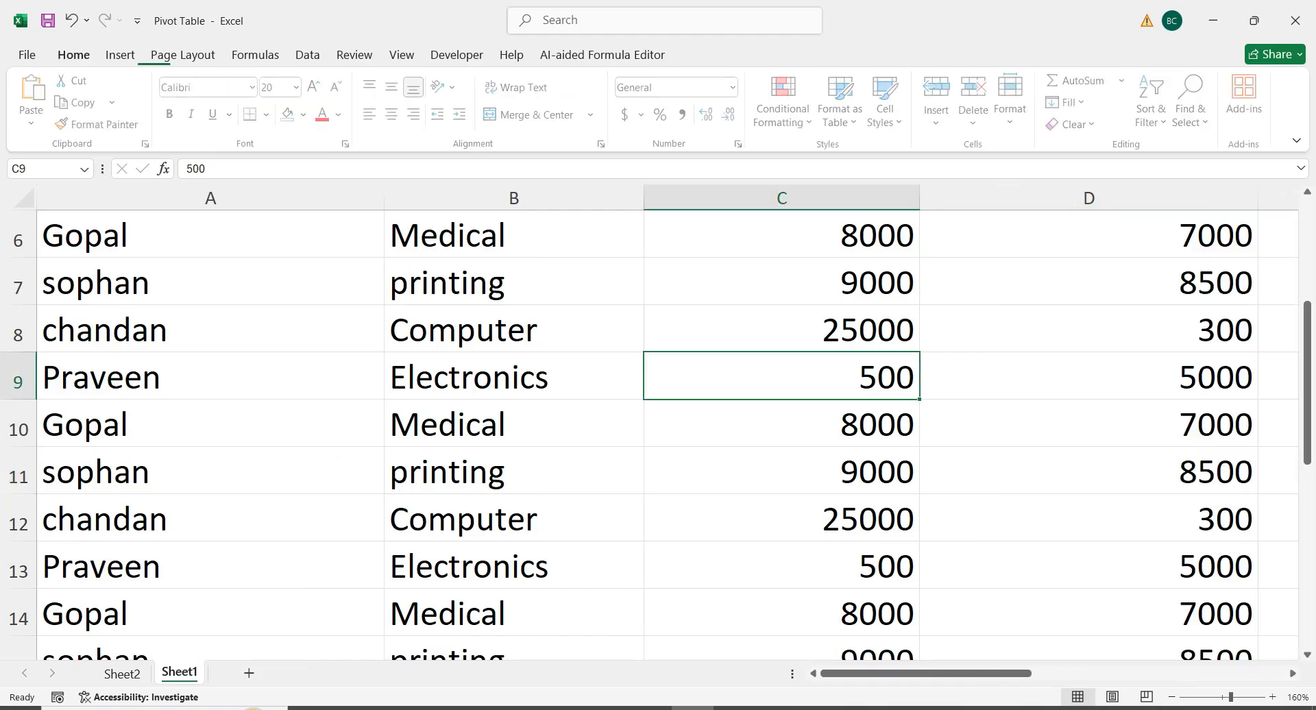
scroll(781, 377, "up", 2)
scroll(782, 377, "down", 2)
scroll(782, 377, "down", 4)
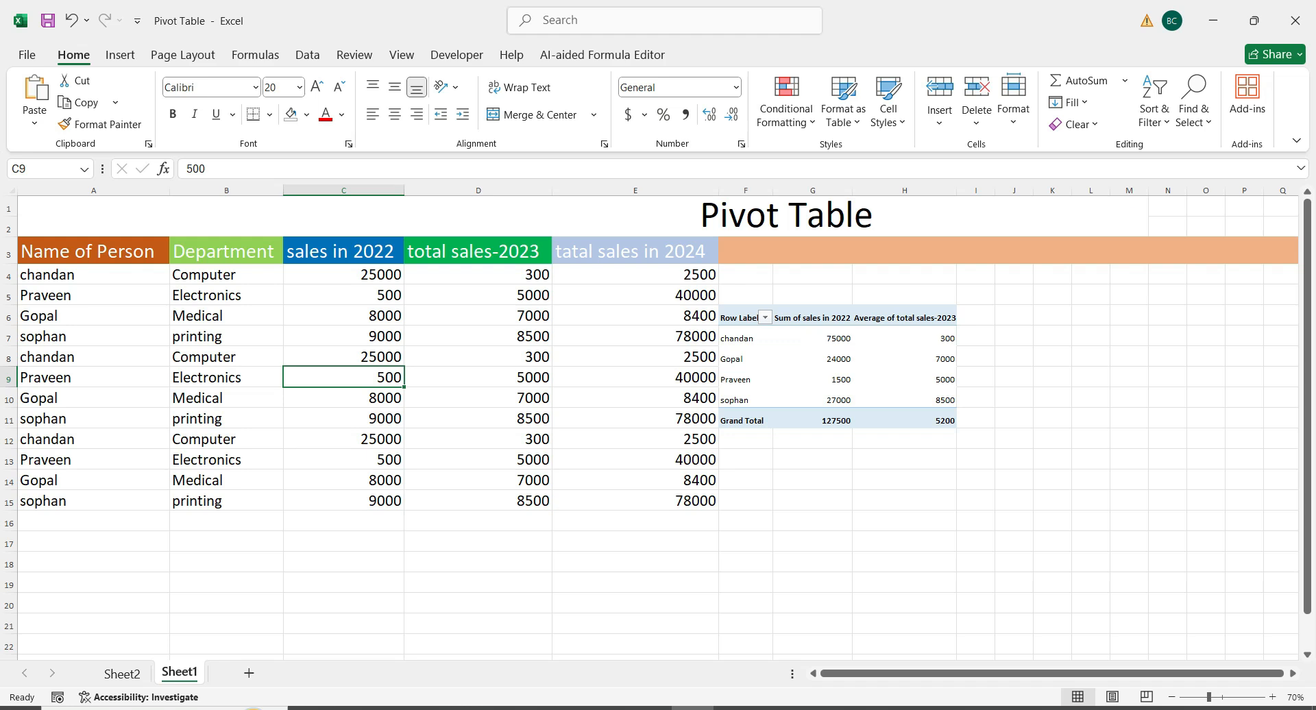
left_click(343, 316)
left_click(93, 295)
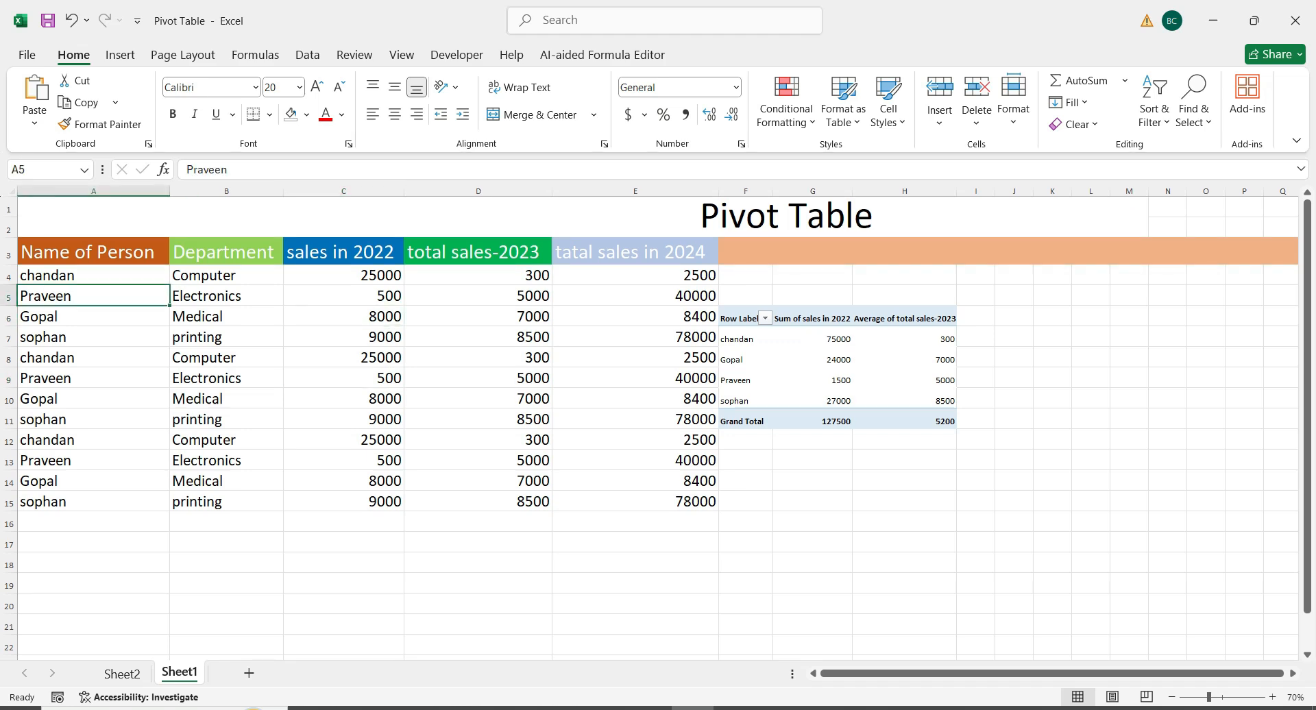
left_click(976, 564)
left_click(813, 378)
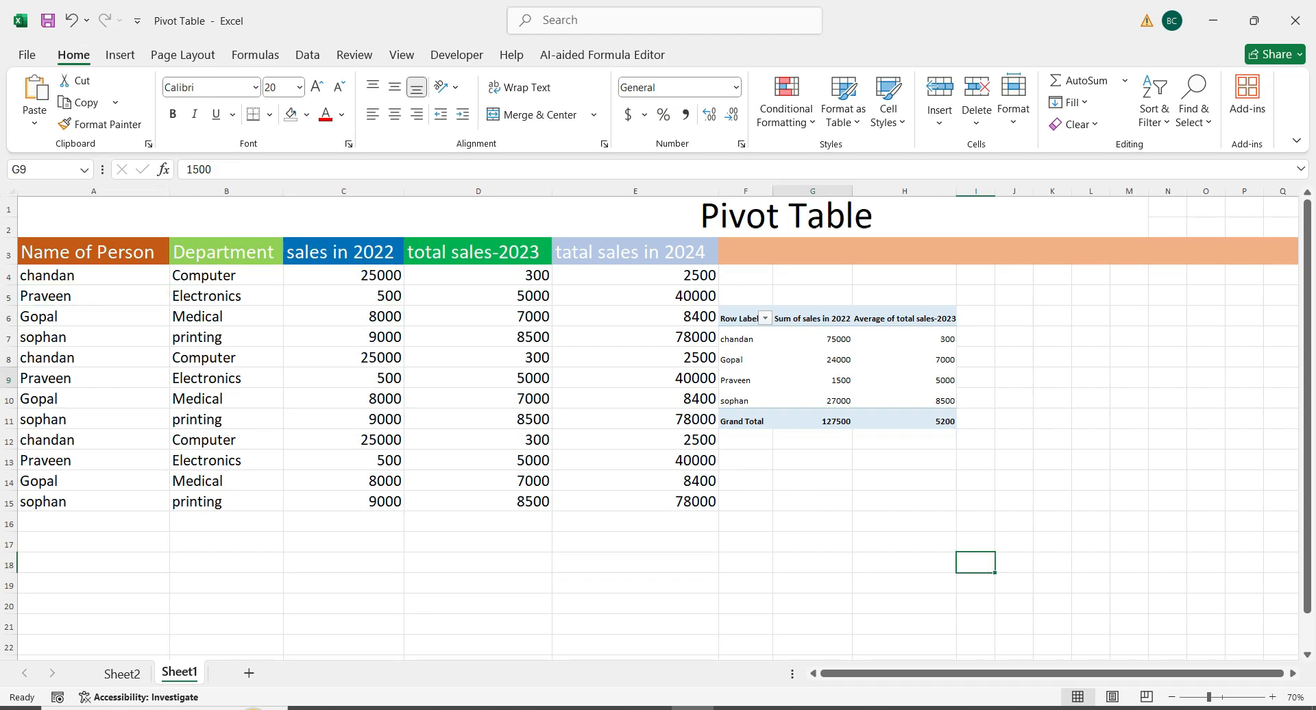
Show the PivotTable field list again for the pivot table on Sheet2
left_click(122, 674)
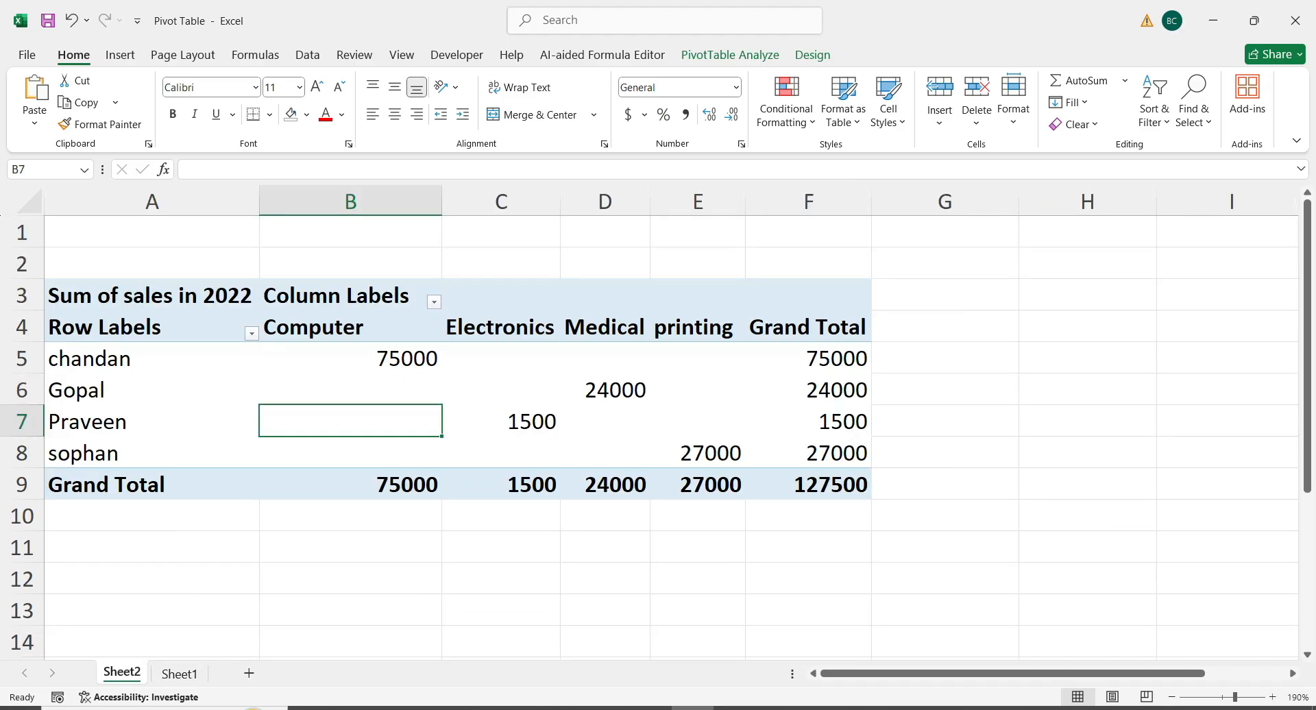
left_click(350, 327)
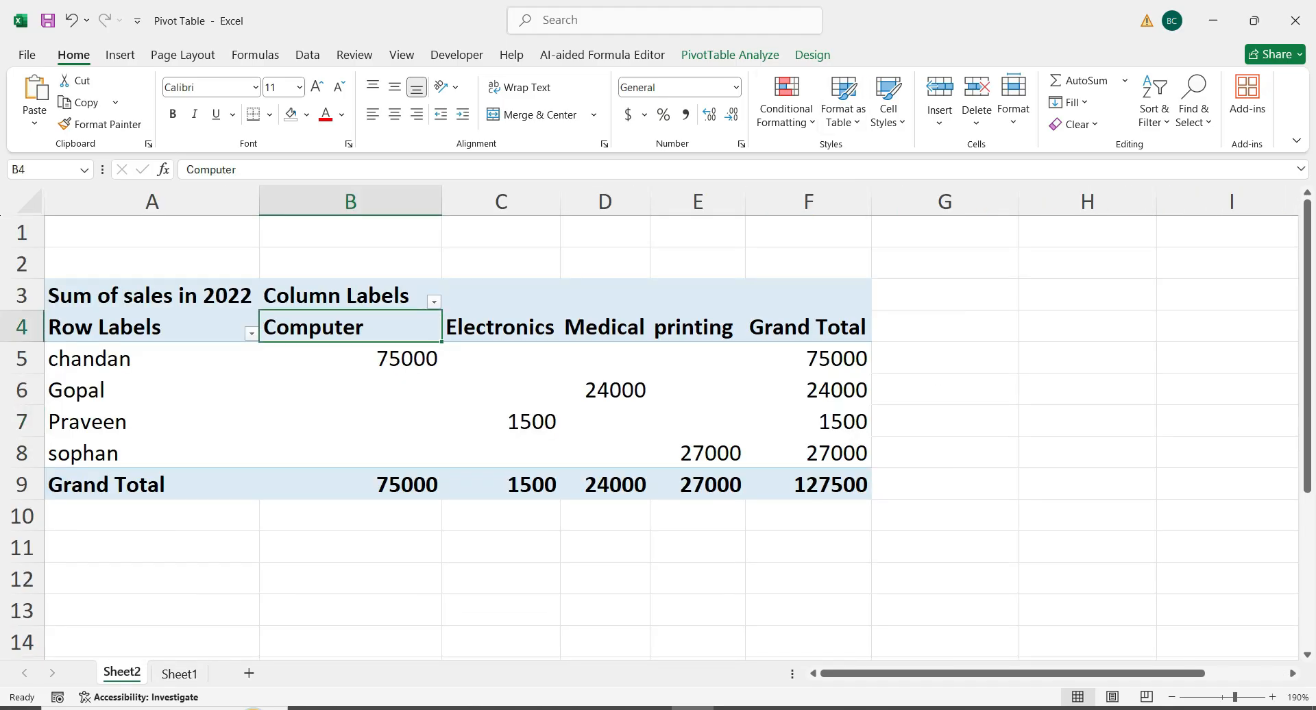
left_click(730, 55)
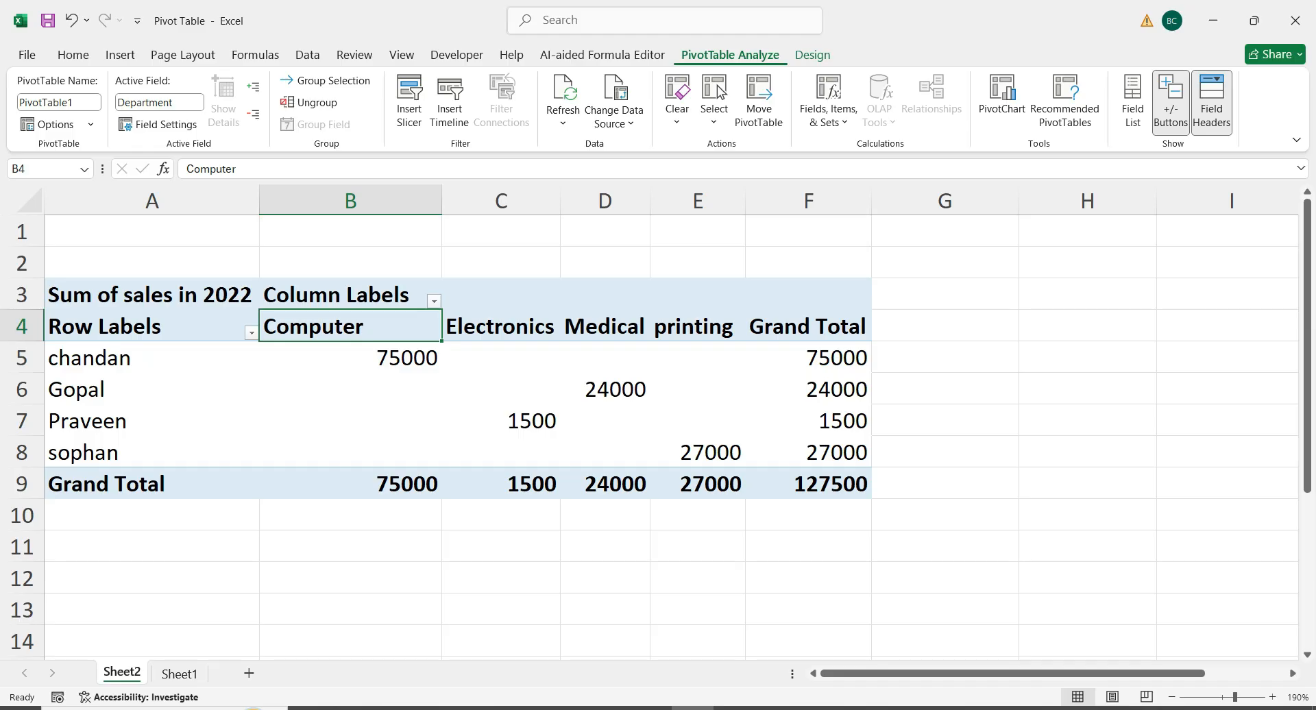
left_click(1133, 103)
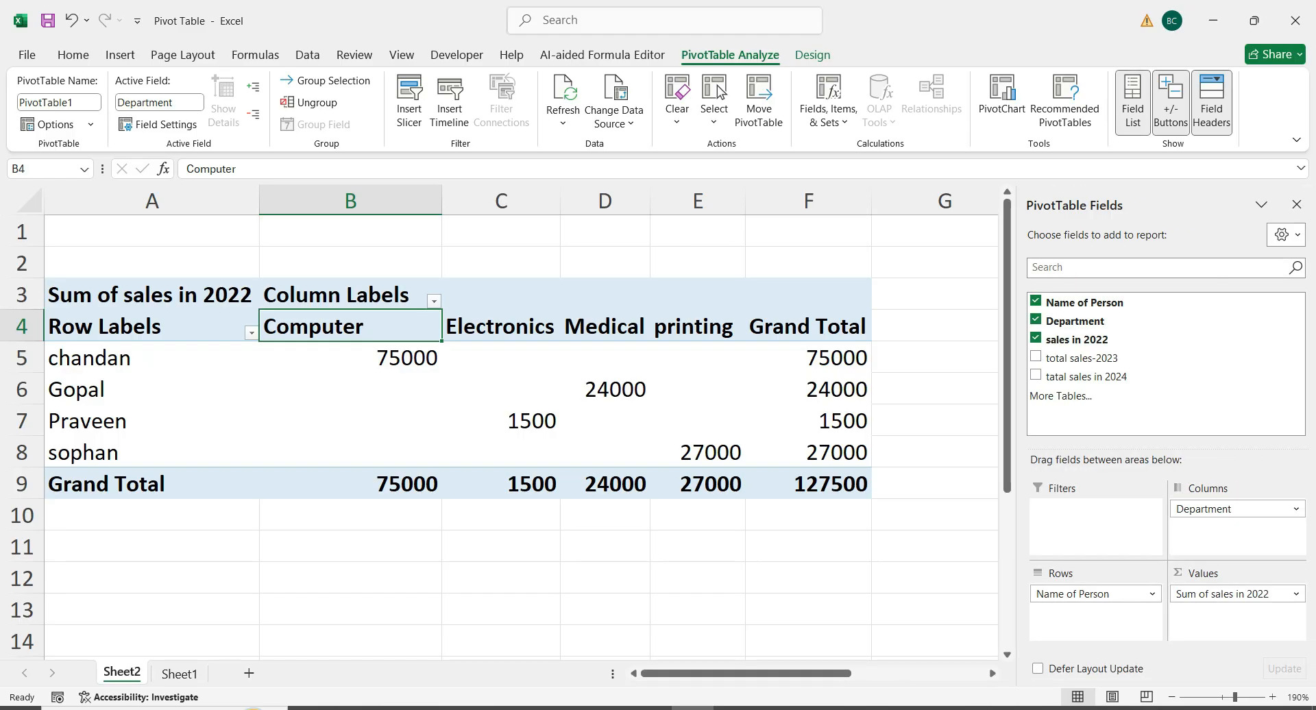
left_click(1133, 103)
left_click(1132, 103)
left_click(1133, 103)
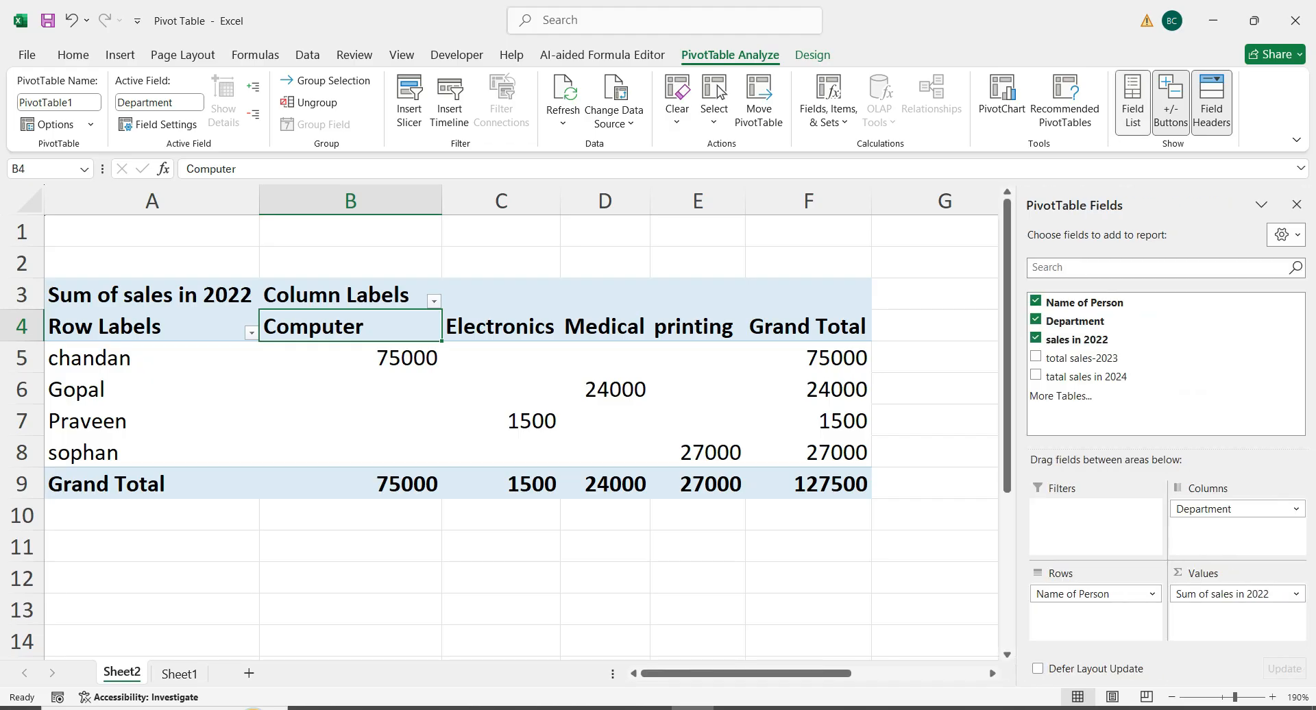
Style the Sheet2 pivot table with the gold medium style, replacing it with the medium style that has black header and total rows
left_click(605, 358)
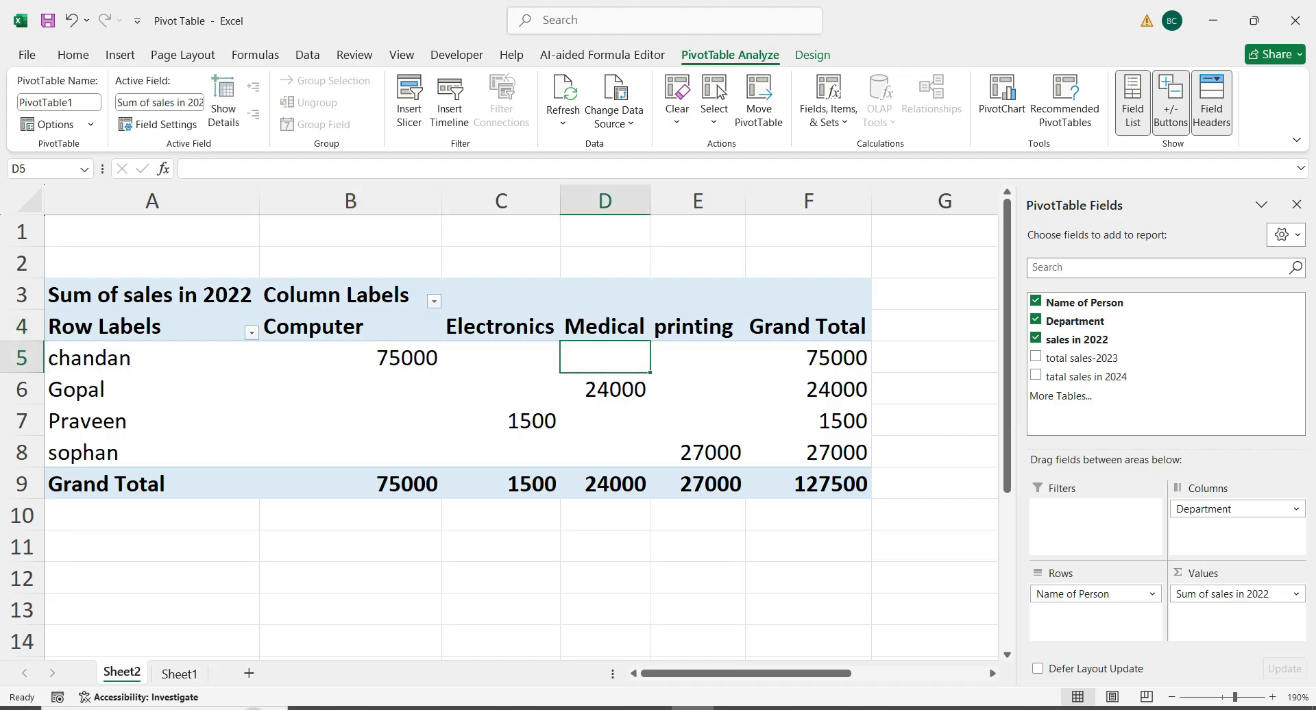
left_click(935, 389)
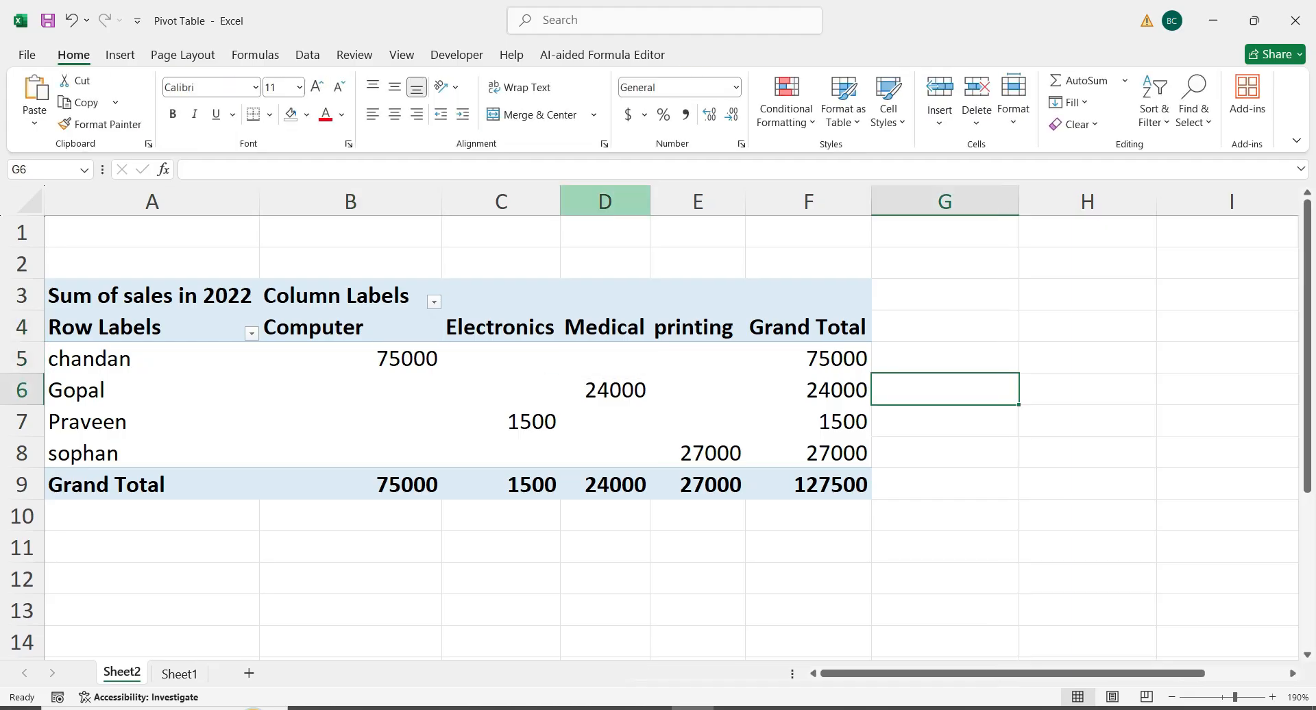
left_click(605, 358)
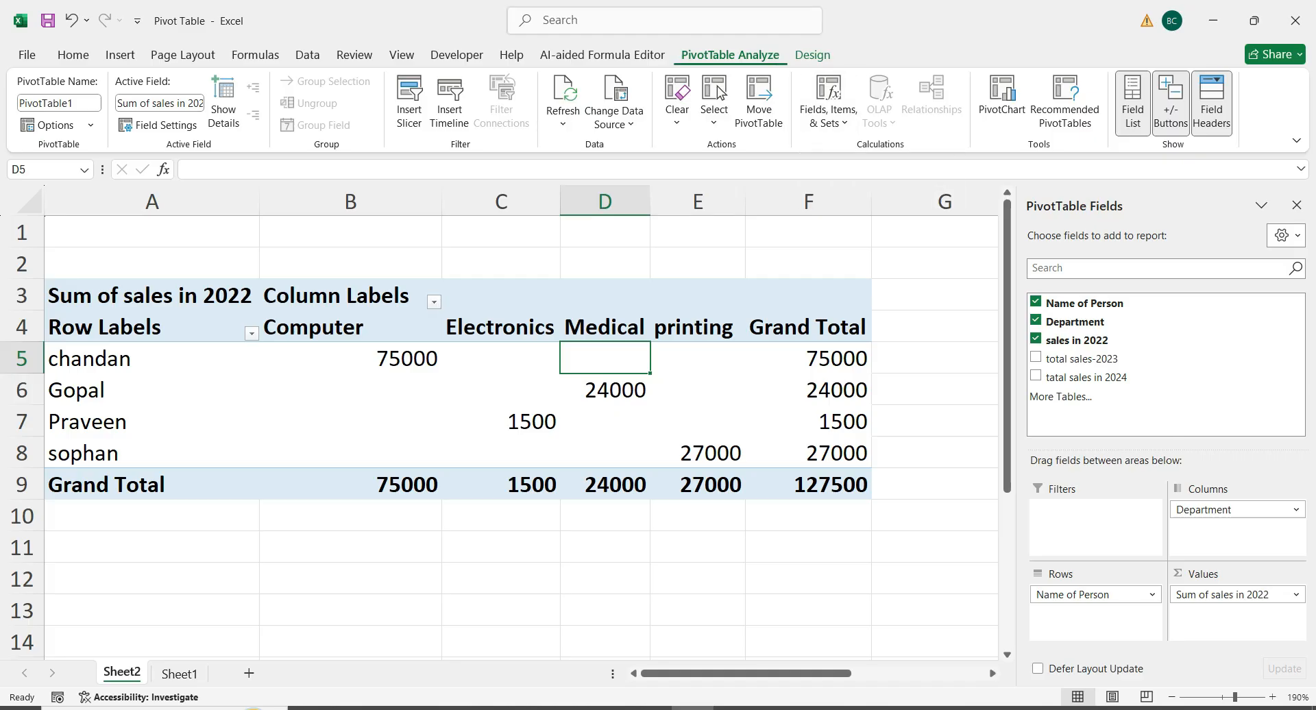
left_click(812, 55)
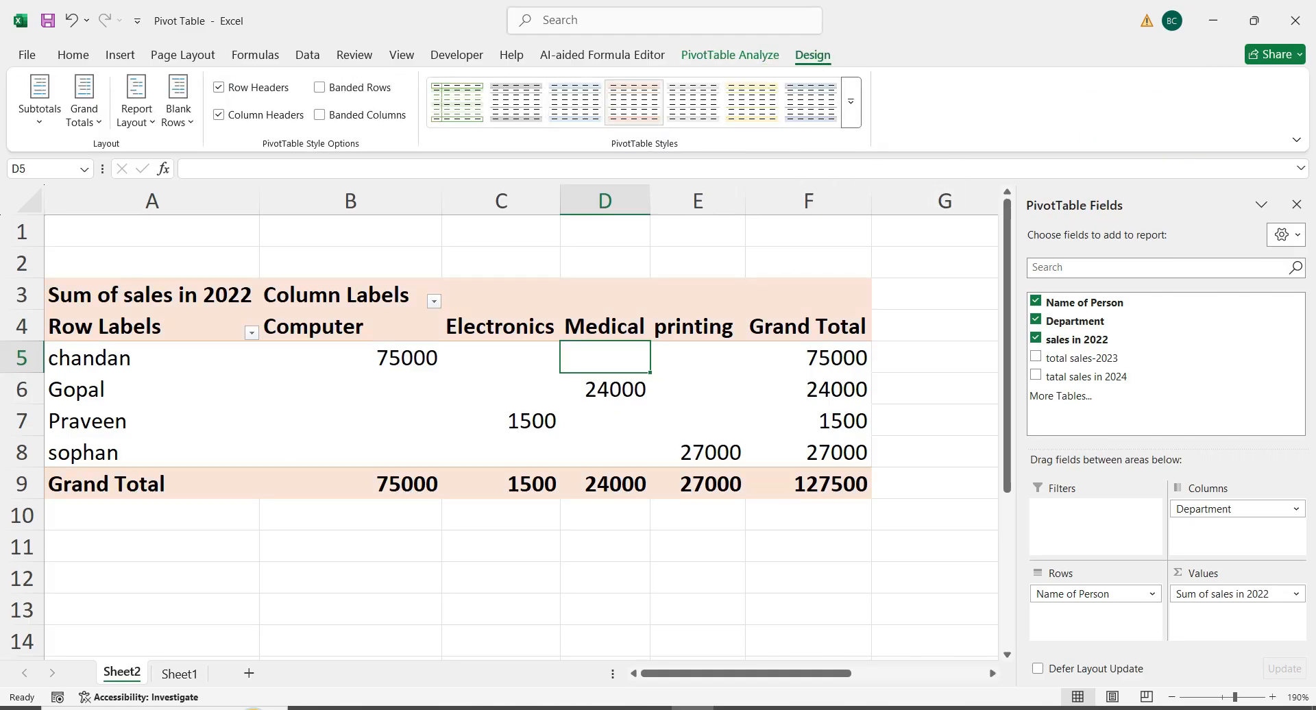
left_click(850, 102)
left_click(692, 390)
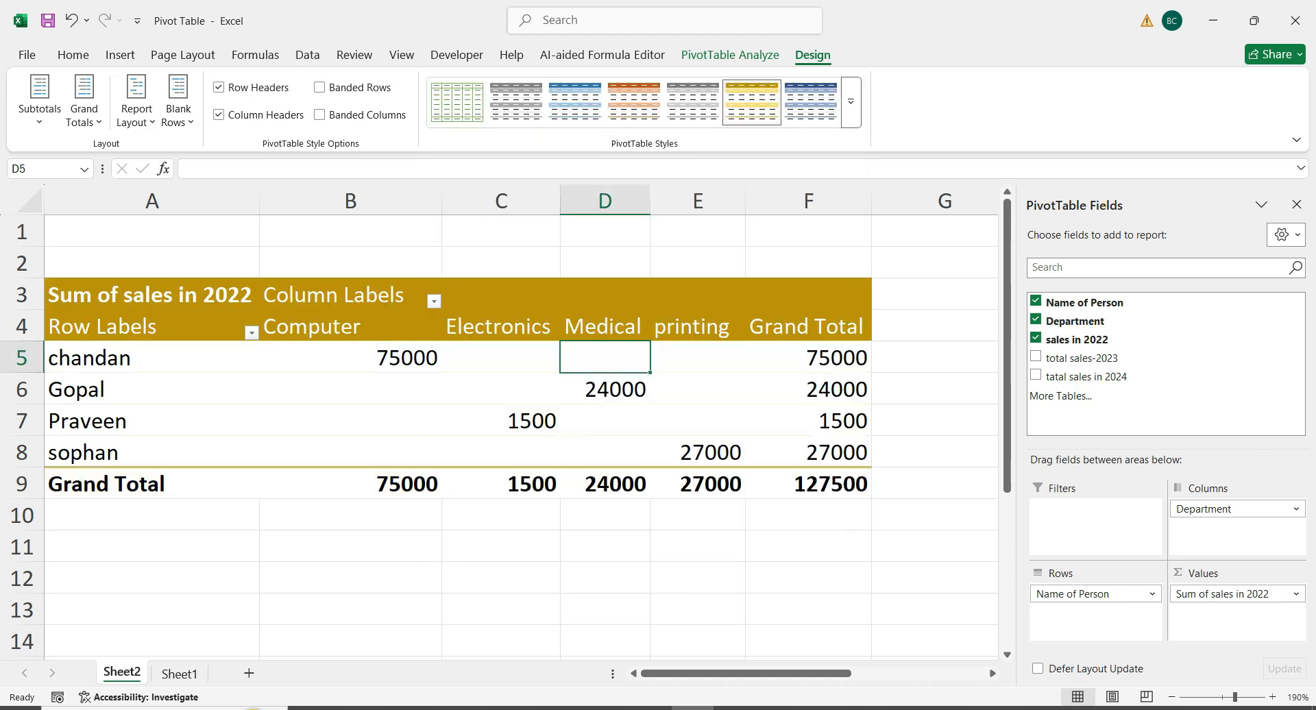
left_click(851, 101)
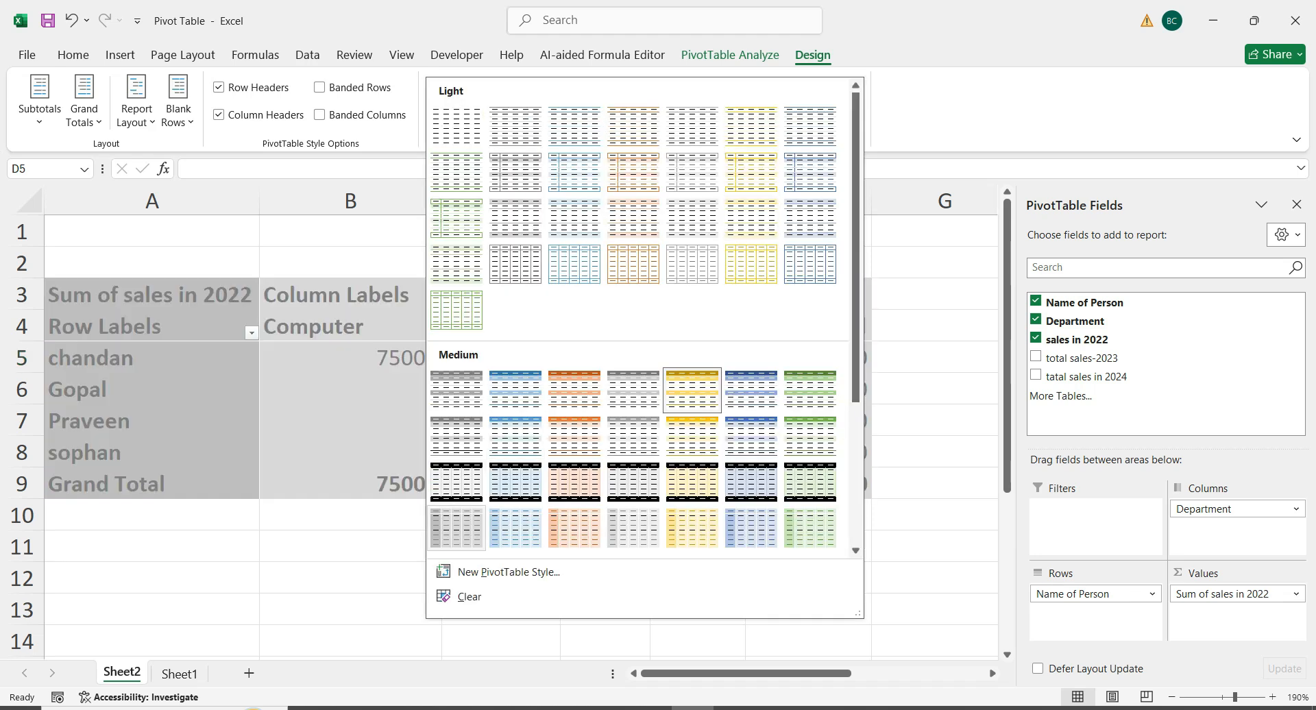
left_click(457, 482)
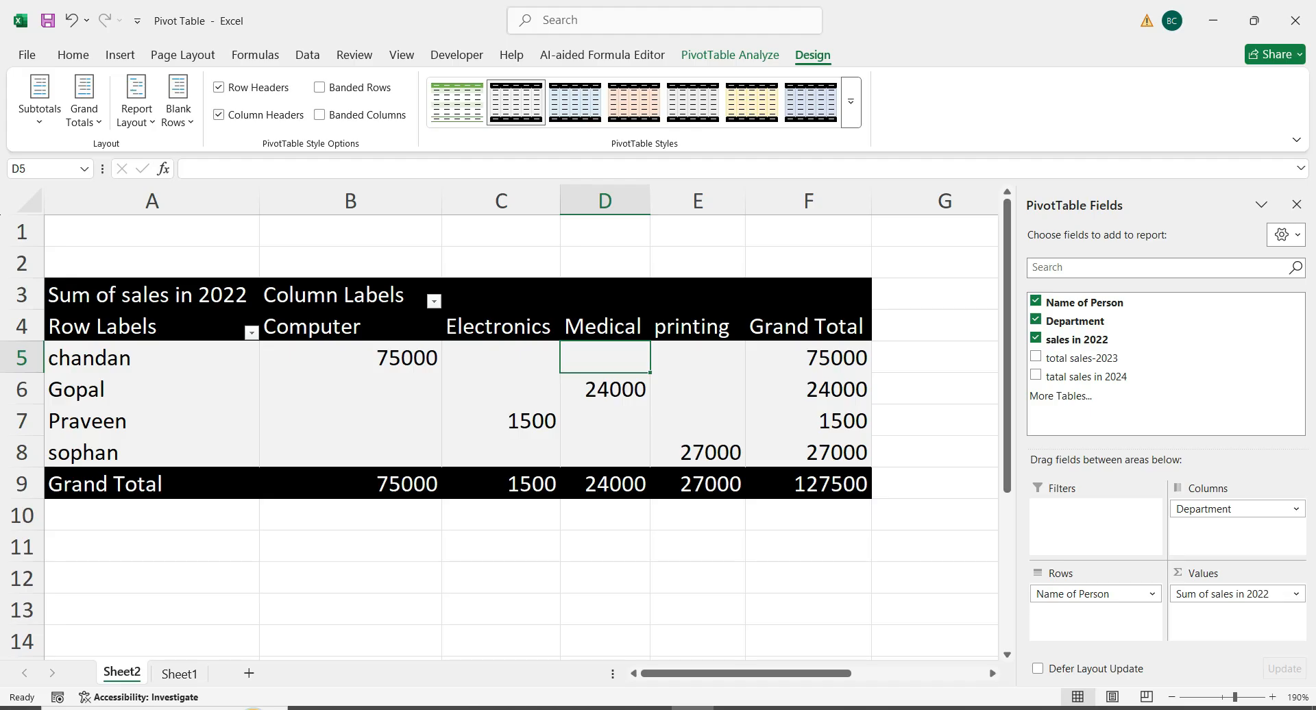
Turn the pivot table's column headers and row headers style options off and back on
left_click(219, 115)
left_click(219, 115)
left_click(219, 88)
left_click(218, 88)
left_click(730, 55)
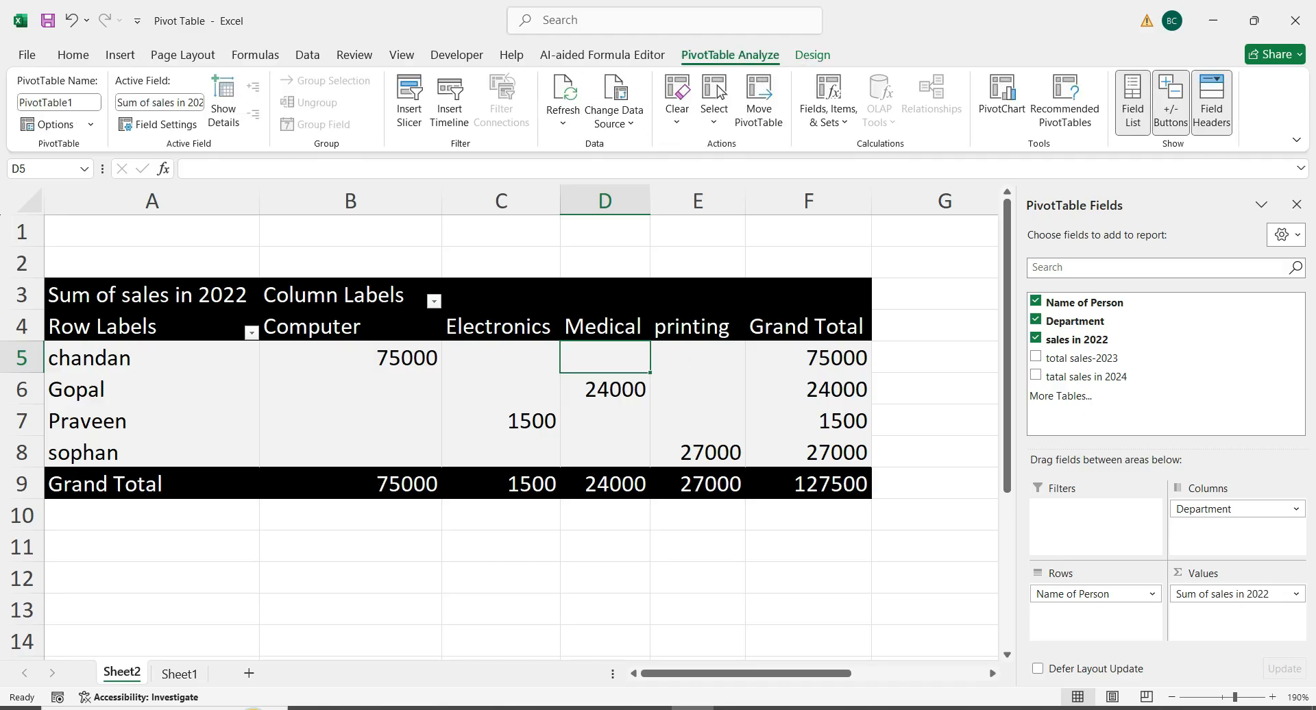
left_click(525, 483)
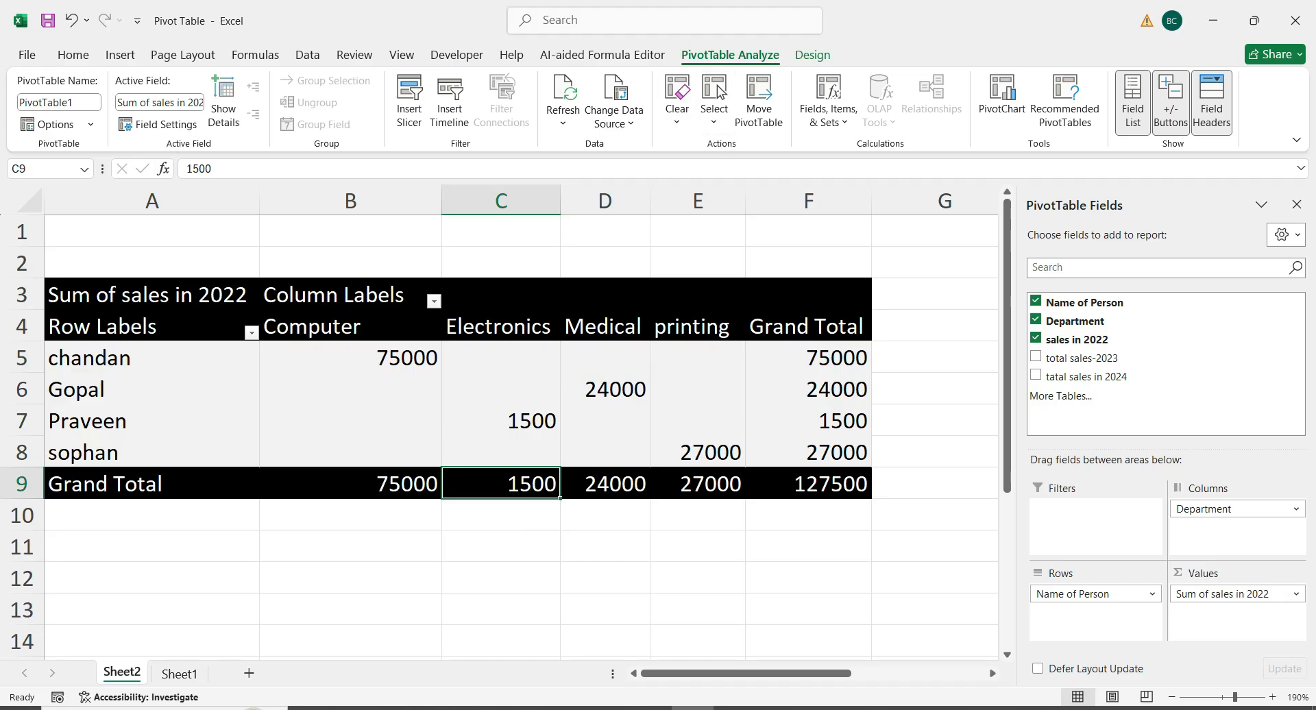
Toggle banded rows on and off twice for the Sheet2 pivot table
left_click(813, 55)
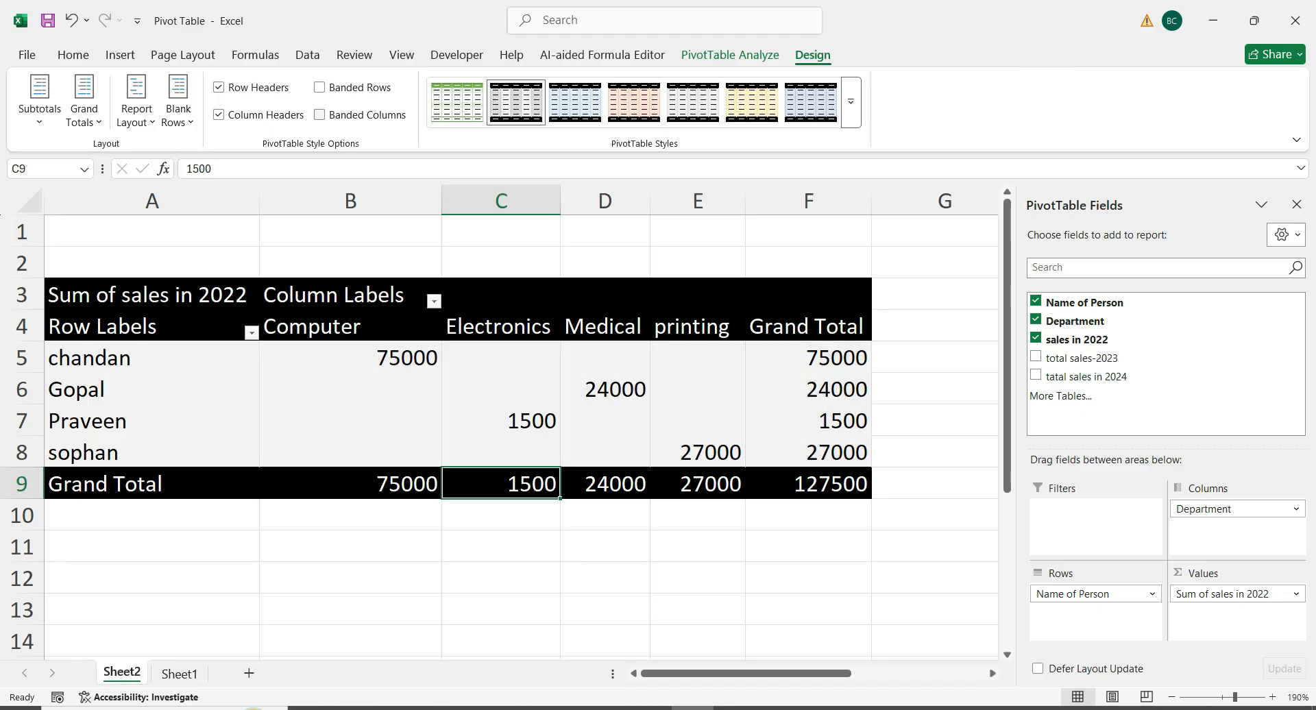
left_click(320, 88)
left_click(320, 88)
left_click(320, 88)
left_click(321, 88)
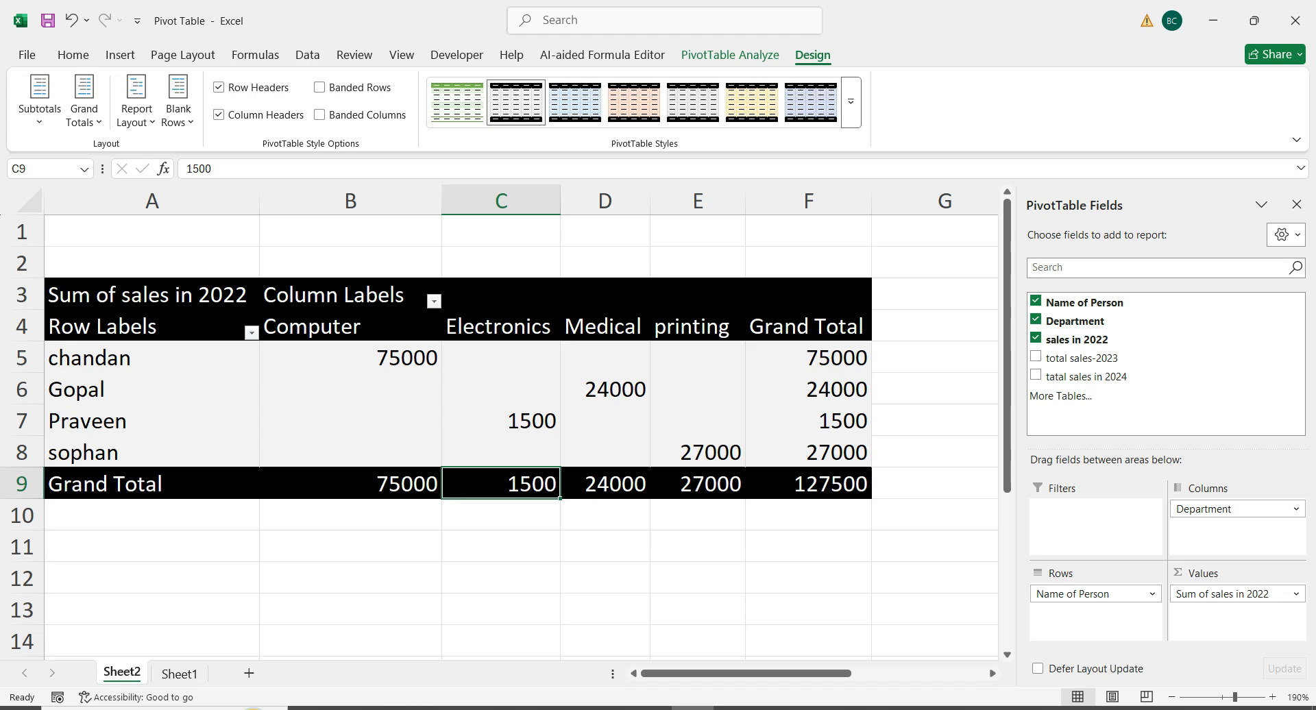
left_click(501, 421)
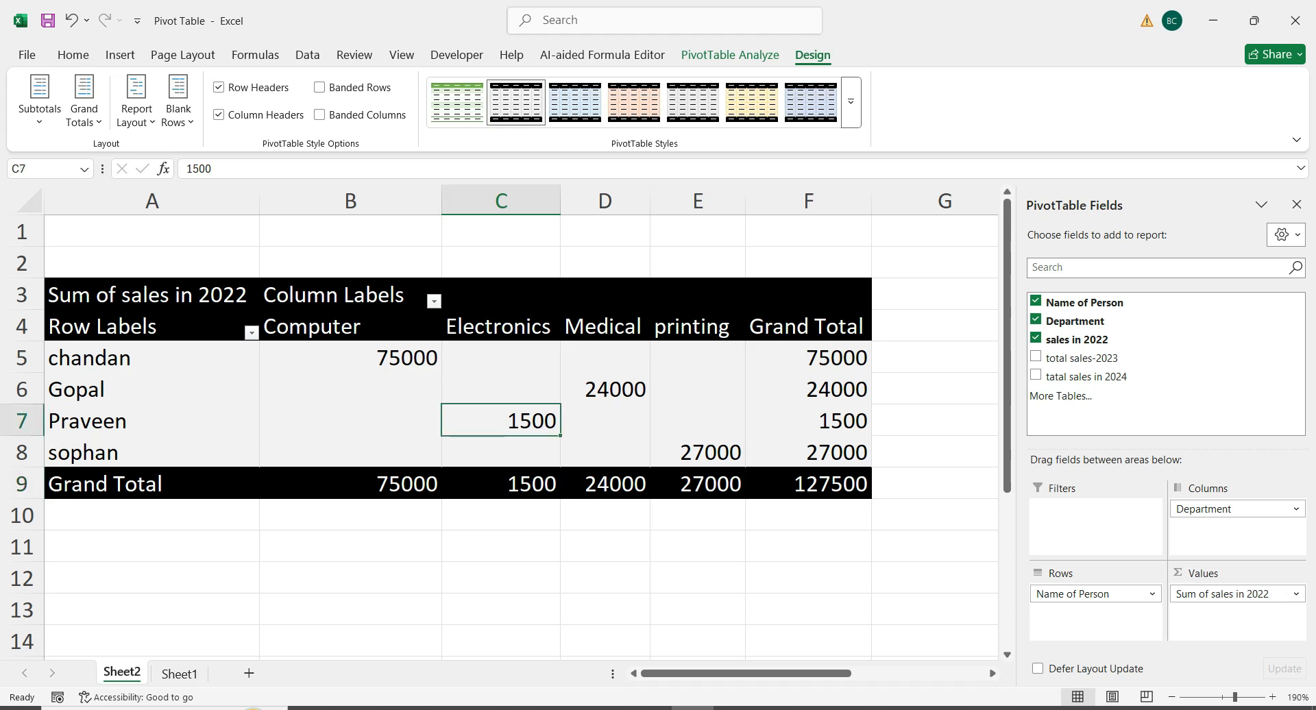
Hide the PivotTable field list and show it again, selecting cells inside and outside the pivot table
left_click(730, 55)
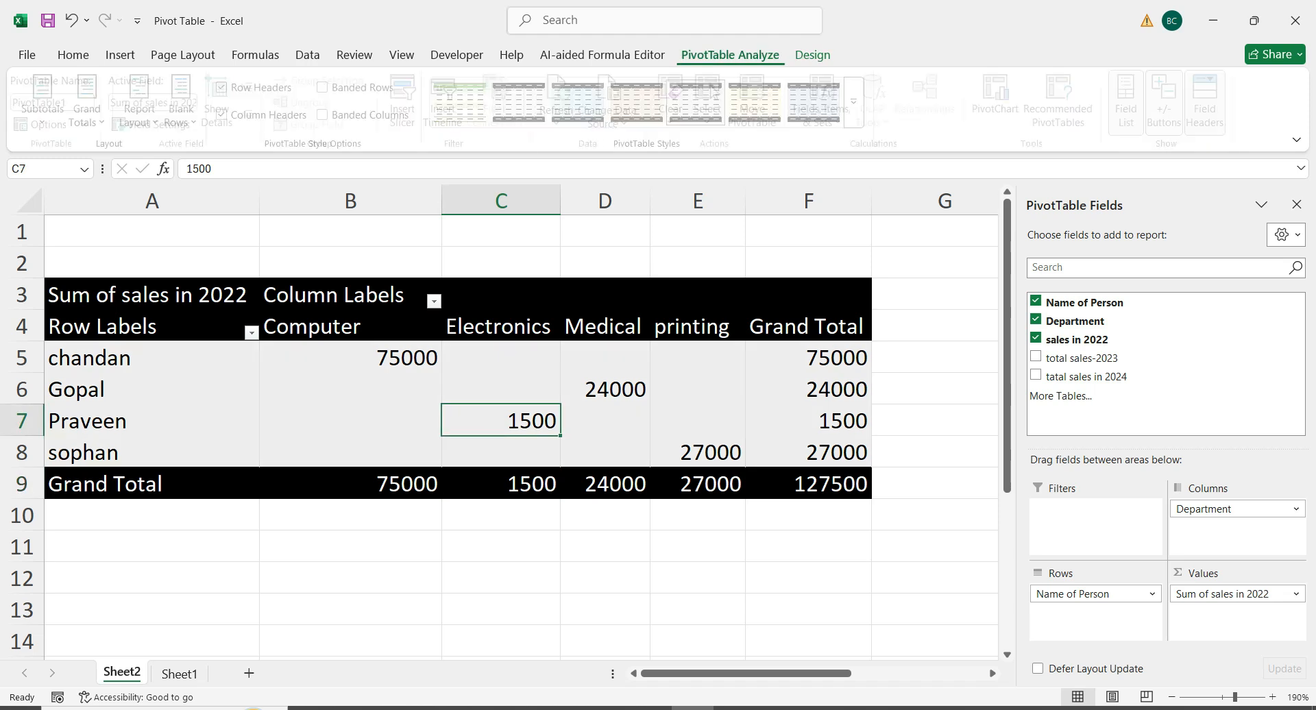
left_click(1133, 103)
left_click(1132, 103)
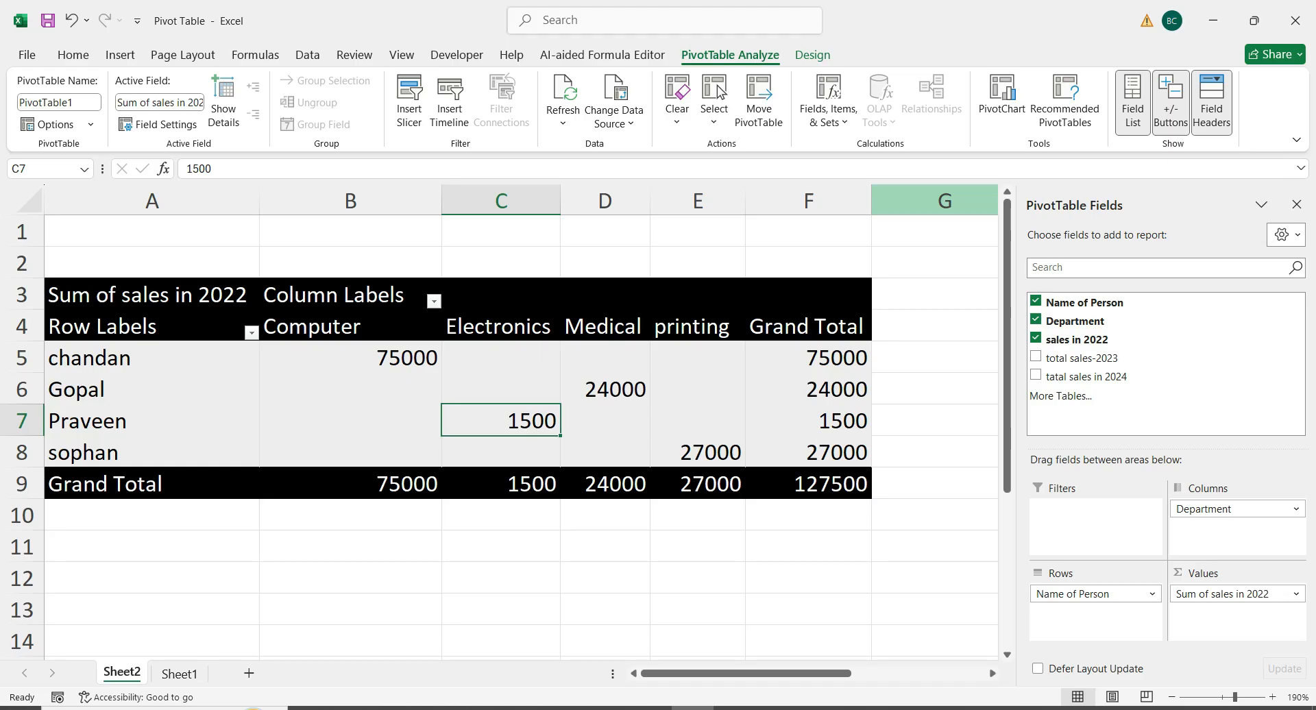
left_click(605, 389)
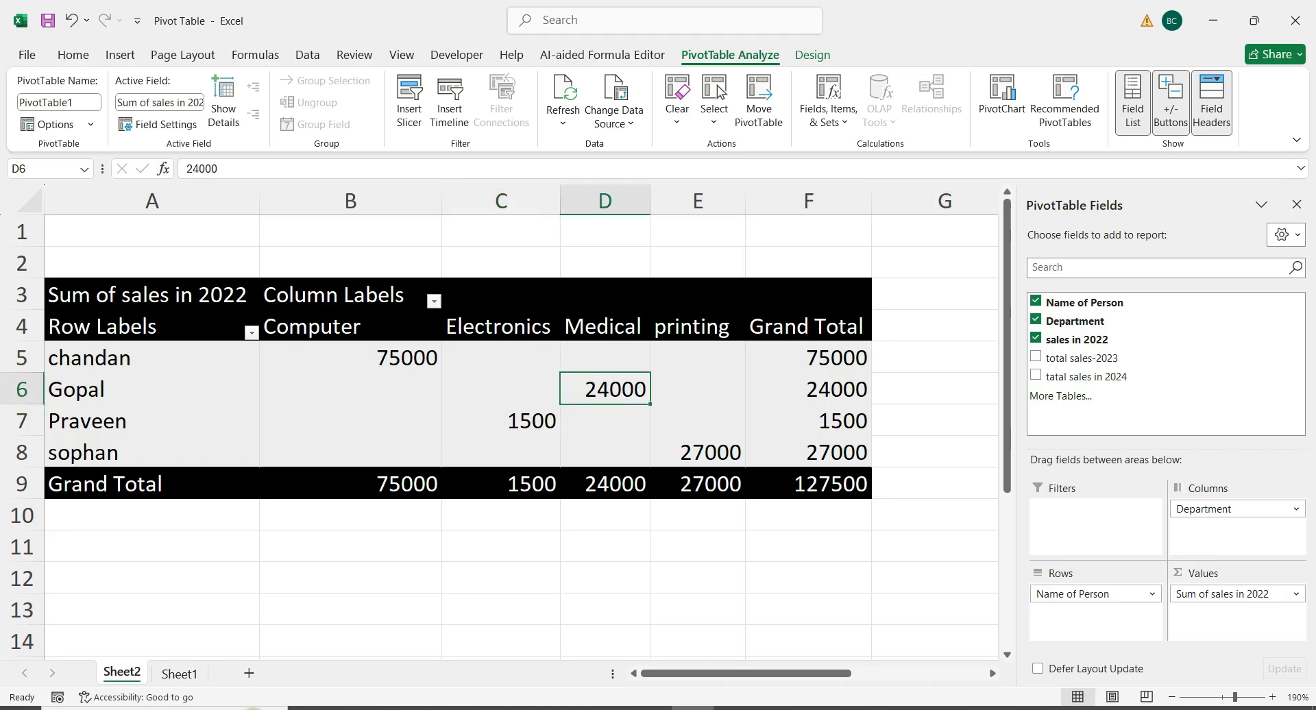
left_click(152, 389)
left_click(152, 295)
left_click(605, 264)
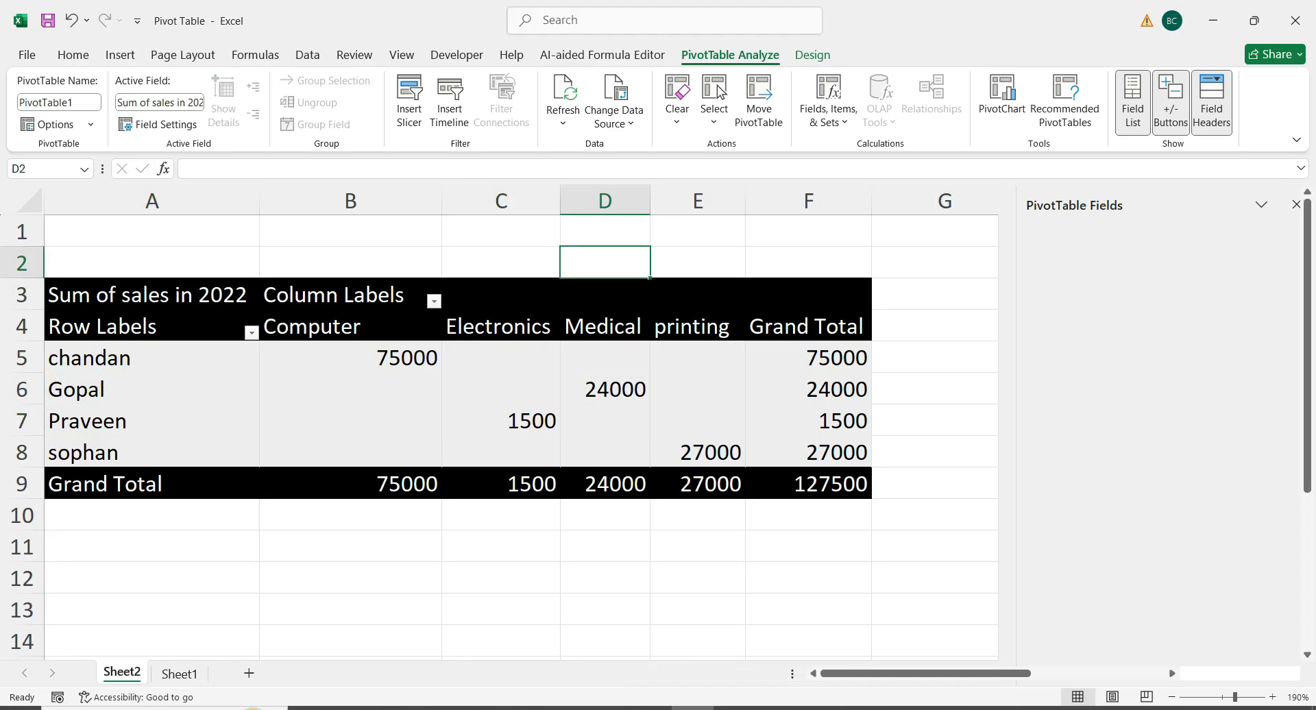
left_click(501, 295)
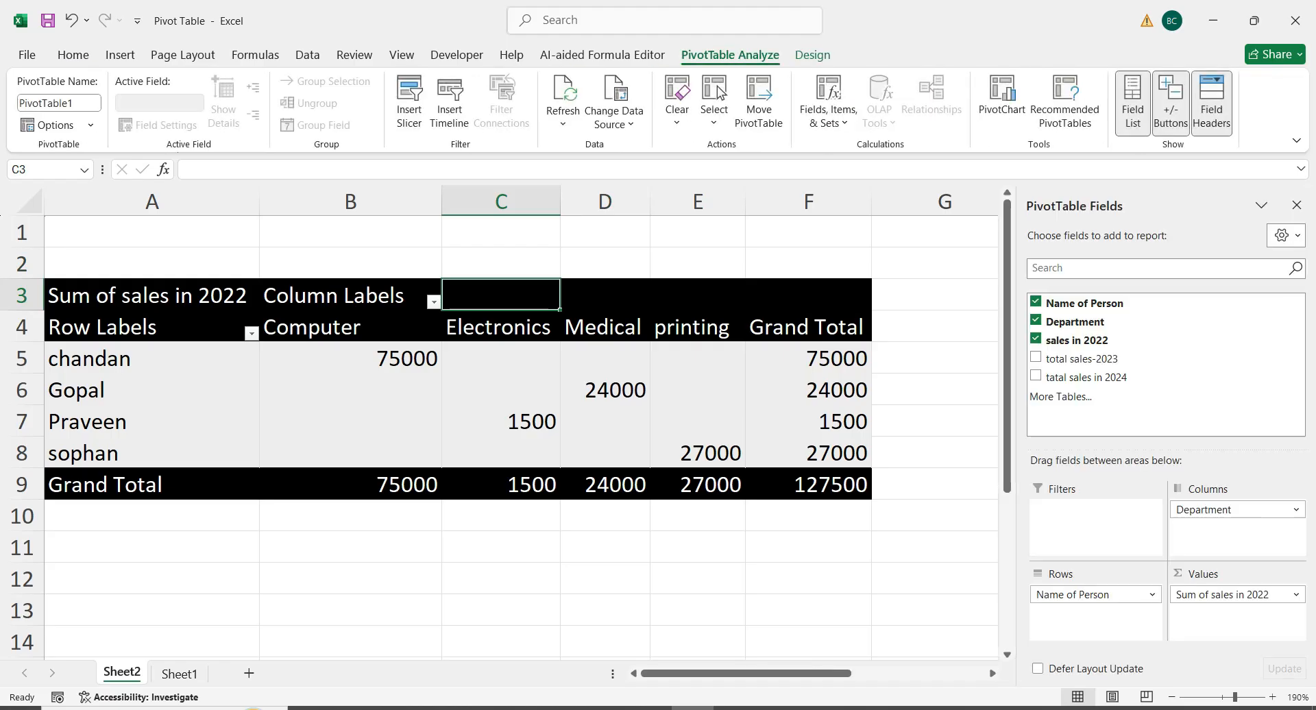
Filter the pivot table's column labels to include only the Electronics department
left_click(350, 421)
left_click(434, 301)
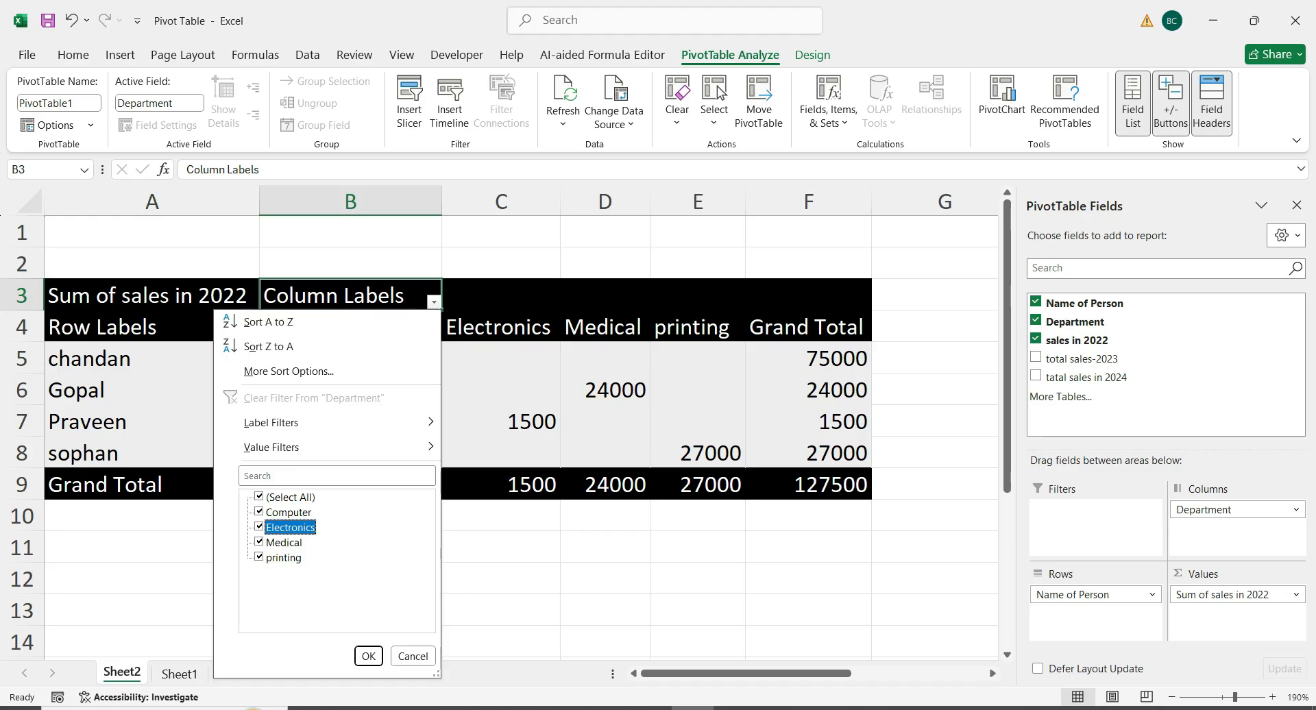
key("Up")
key("Up")
key("Down")
key("space")
key("Up")
key("Down")
key("Up")
key("space")
key("space")
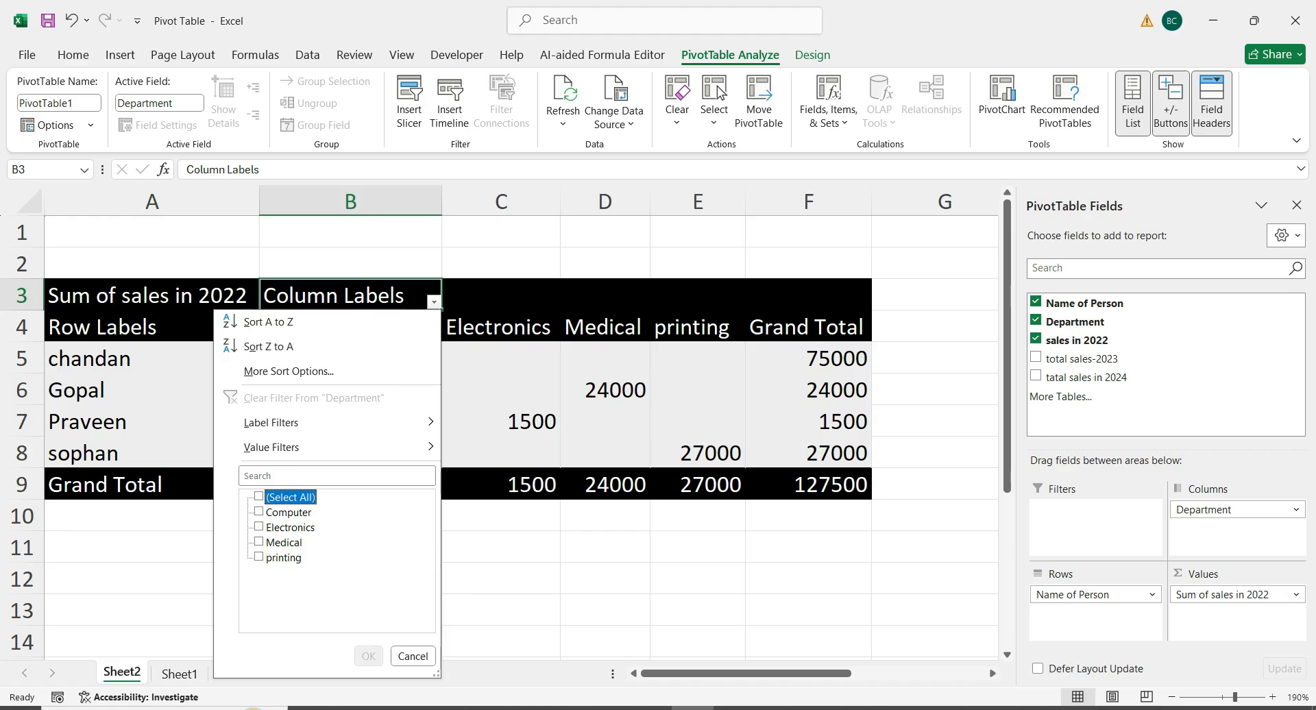
key("Down")
key("Down")
key("space")
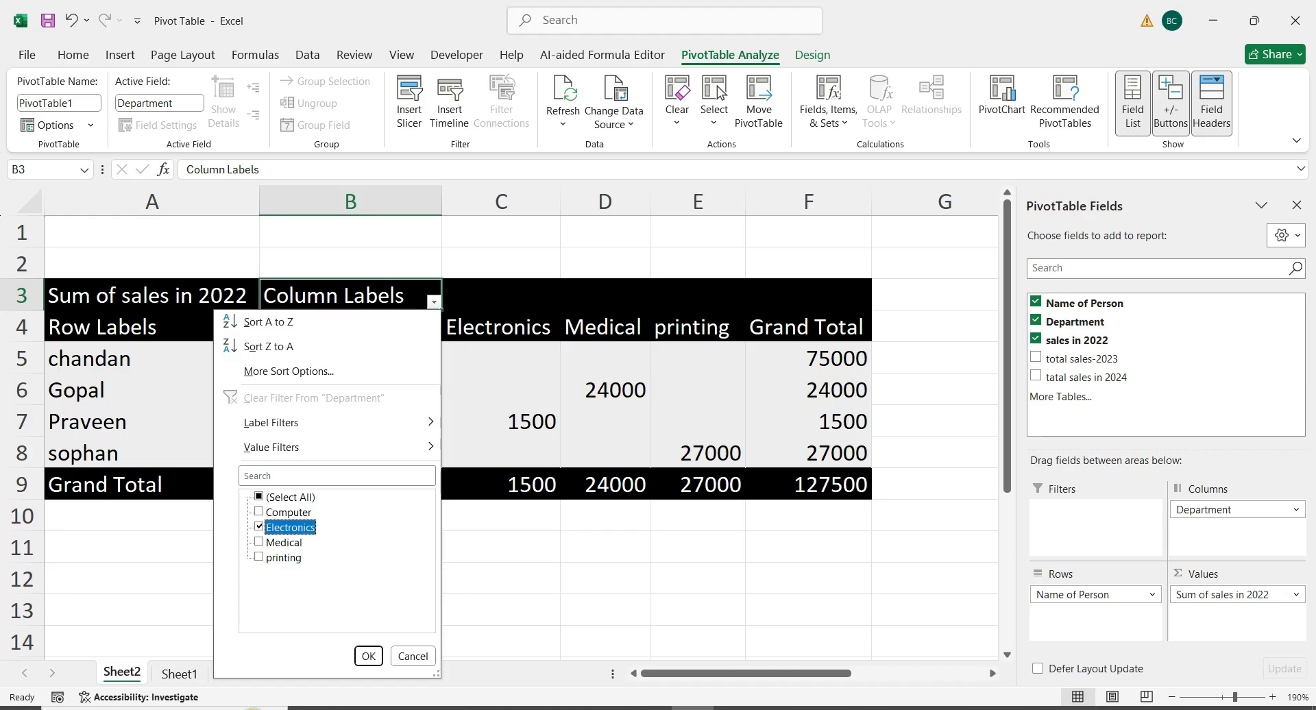
key("Return")
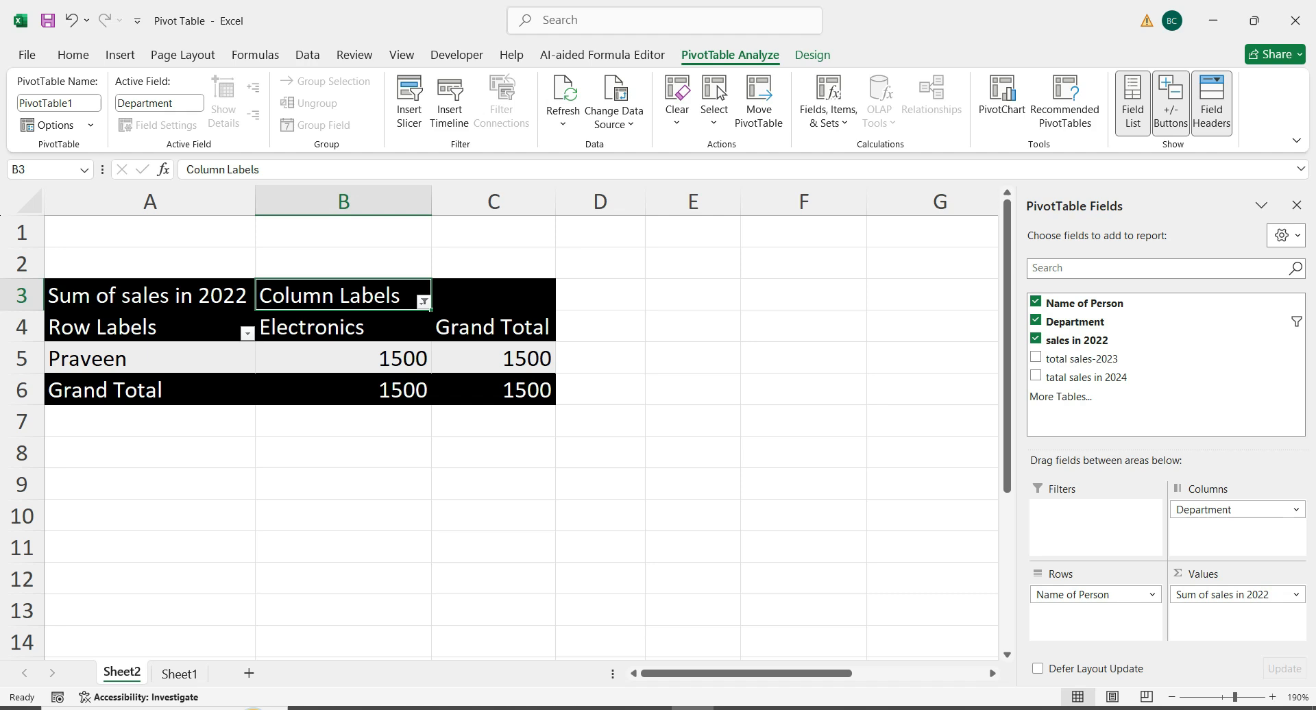
Hide the PivotTable field list for the filtered table and select its Sum of sales in 2022 heading in cell A3
left_click(493, 326)
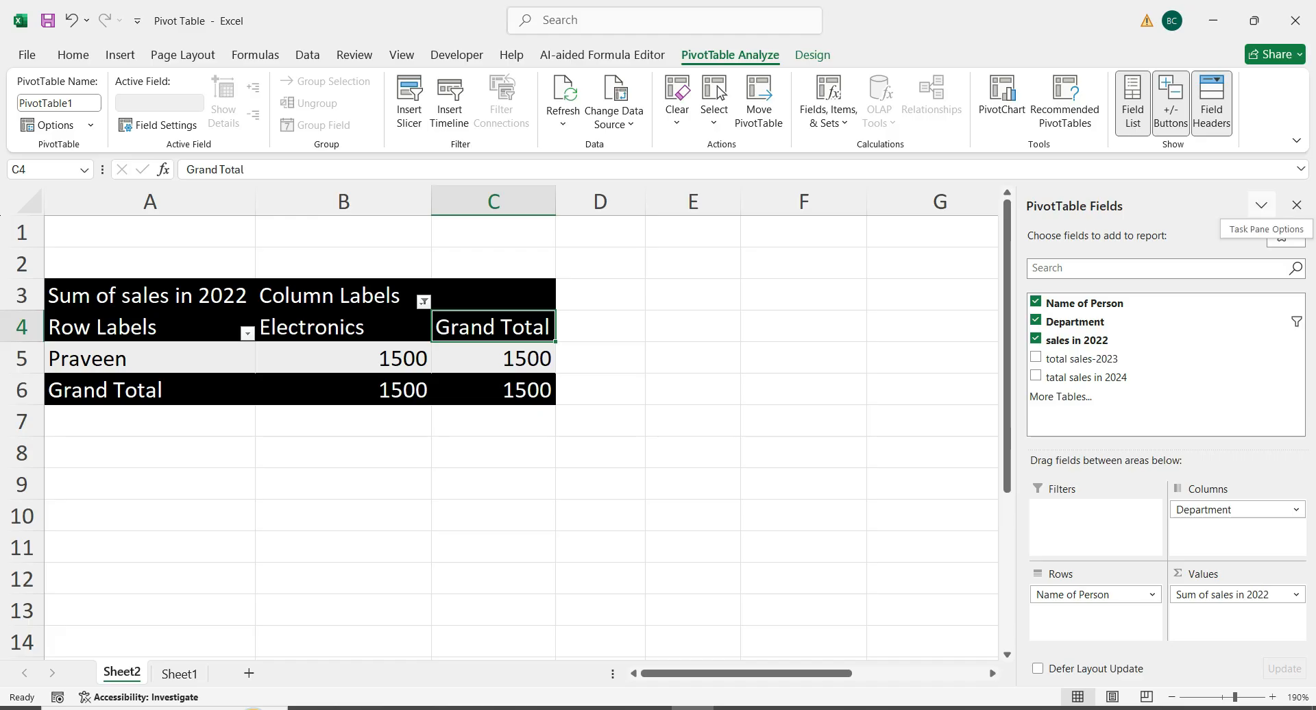
left_click(1296, 206)
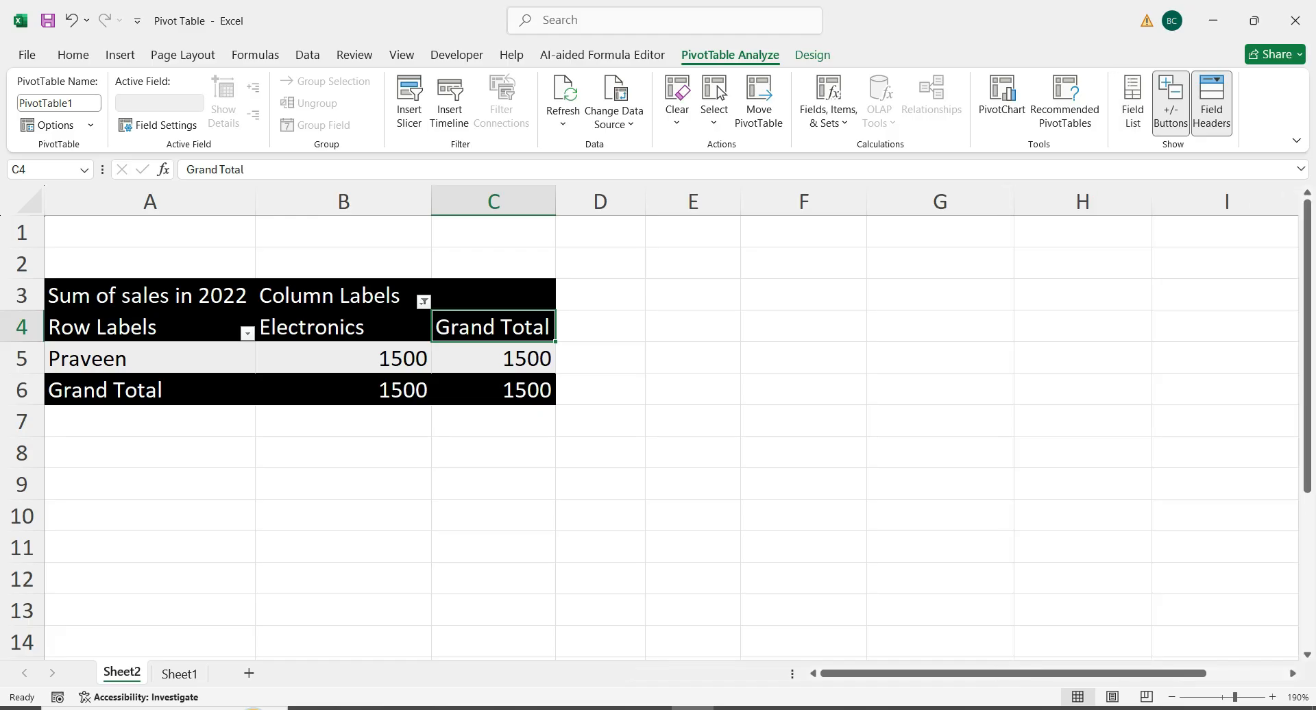
key("Up")
key("Left")
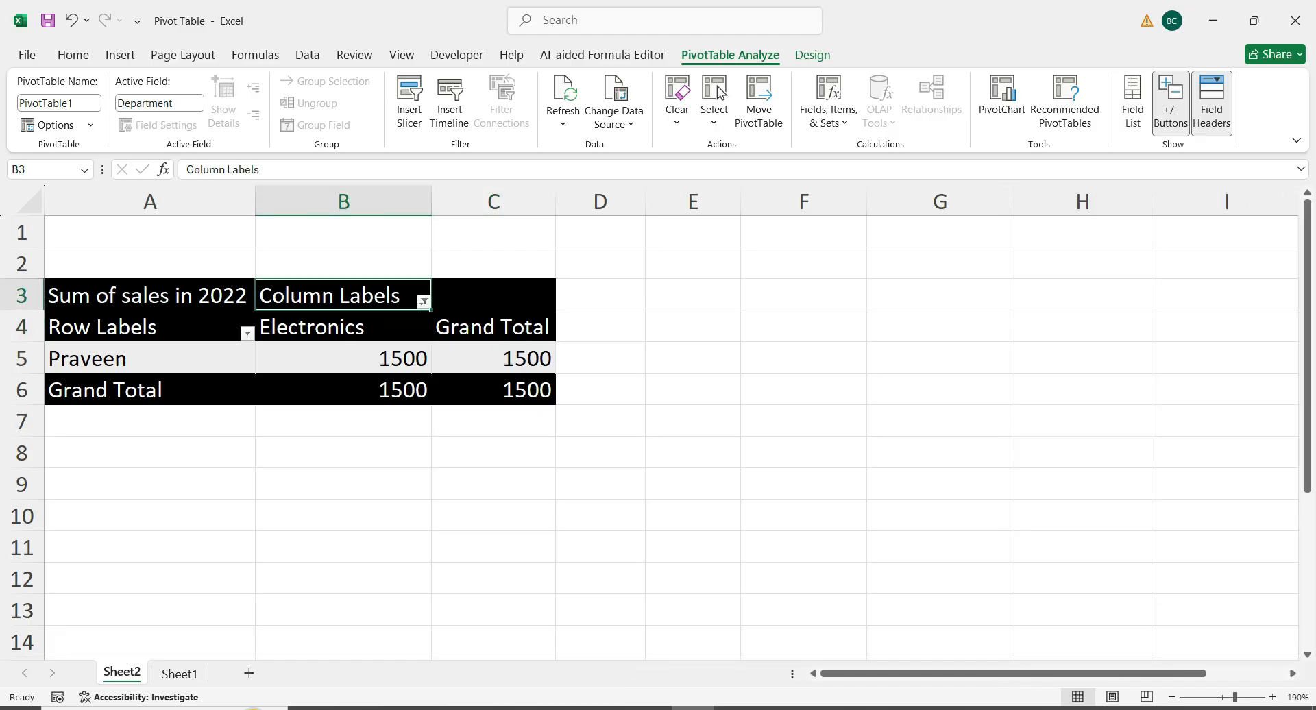
key("Left")
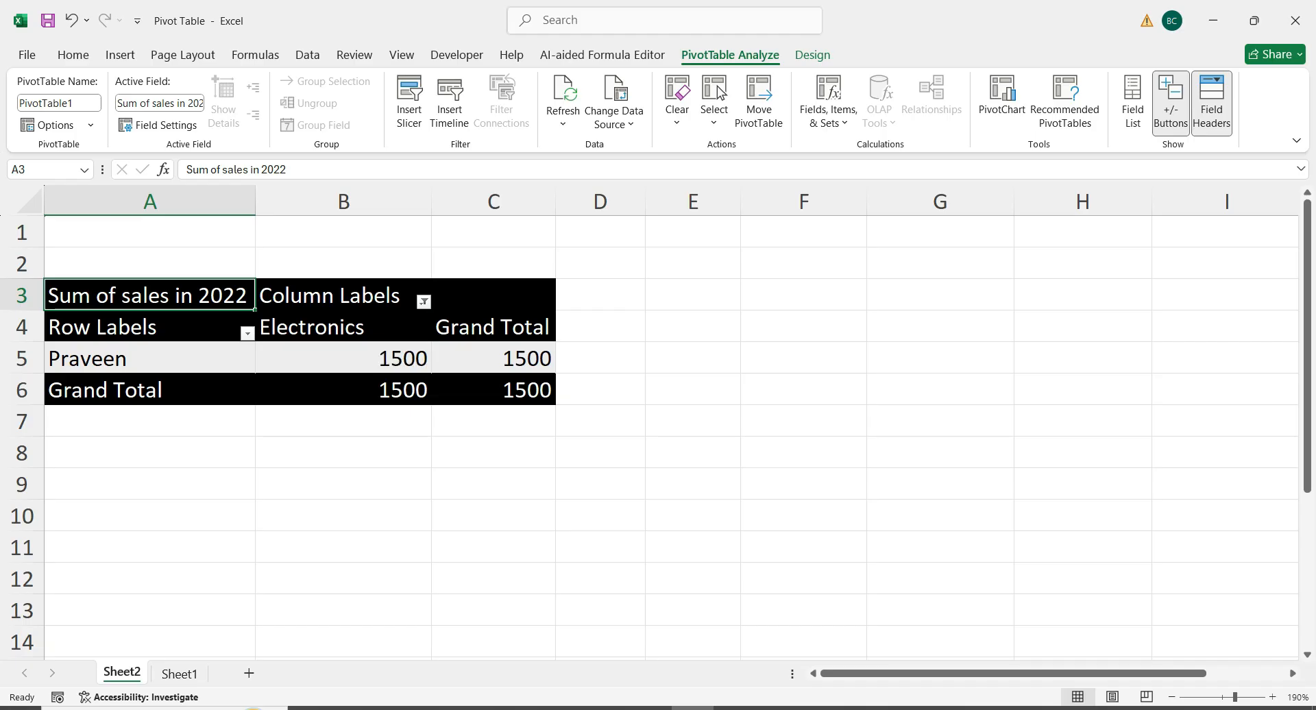
right_click(1047, 708)
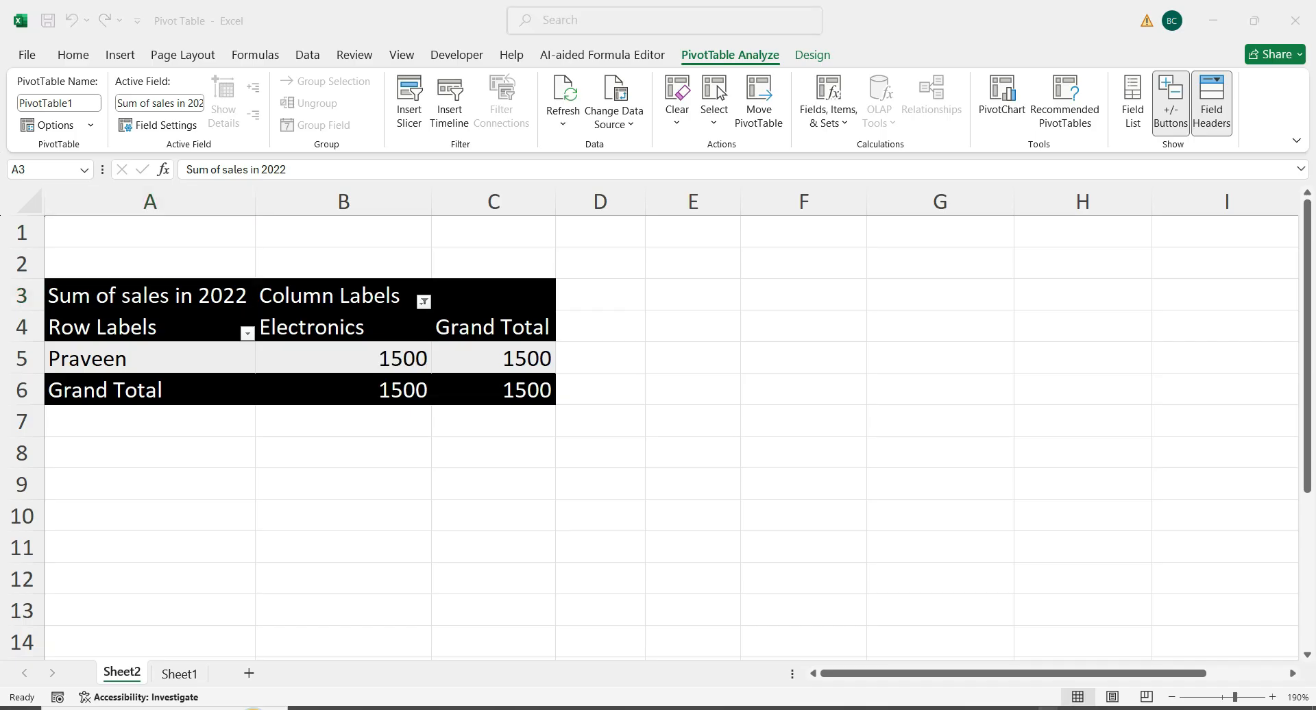